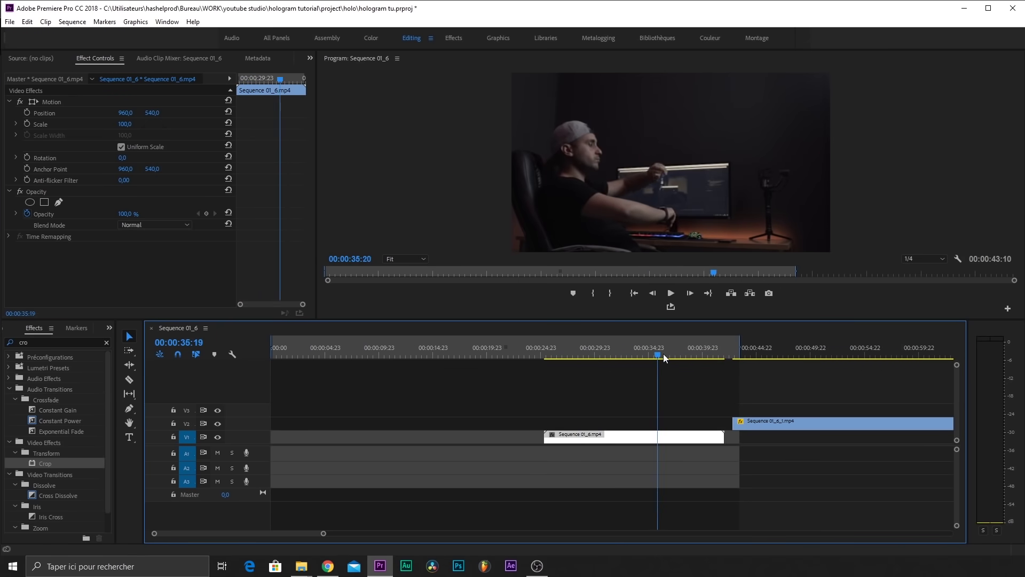
- Slide the phone screen recording on V2 to start near 00:00:26 over the wrist footage
left_click_drag(659, 360, 556, 360)
left_click_drag(668, 356, 780, 363)
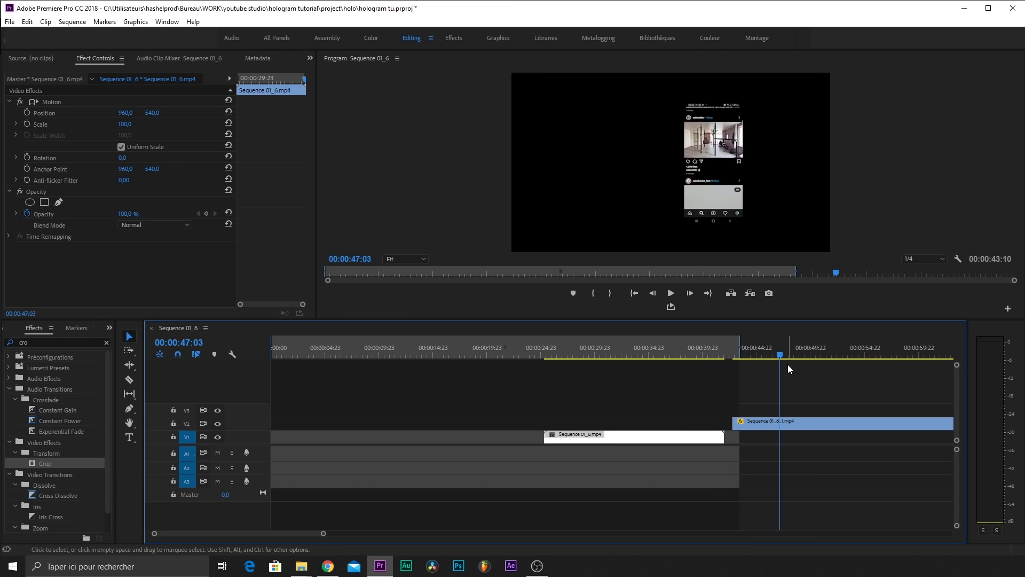
left_click_drag(809, 424, 640, 409)
mouse_move(628, 347)
left_mouse_down()
mouse_move(590, 348)
mouse_move(622, 352)
left_mouse_up()
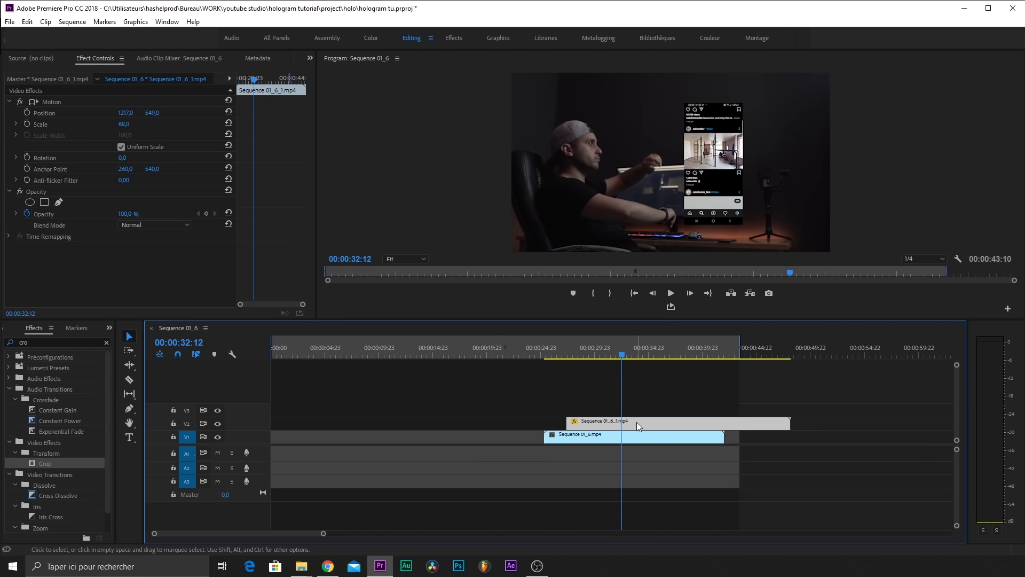
- Apply a Crop effect to the phone clip with Top 3% and Bottom 7%
left_click(74, 340)
key("ctrl+a")
key("BackSpace")
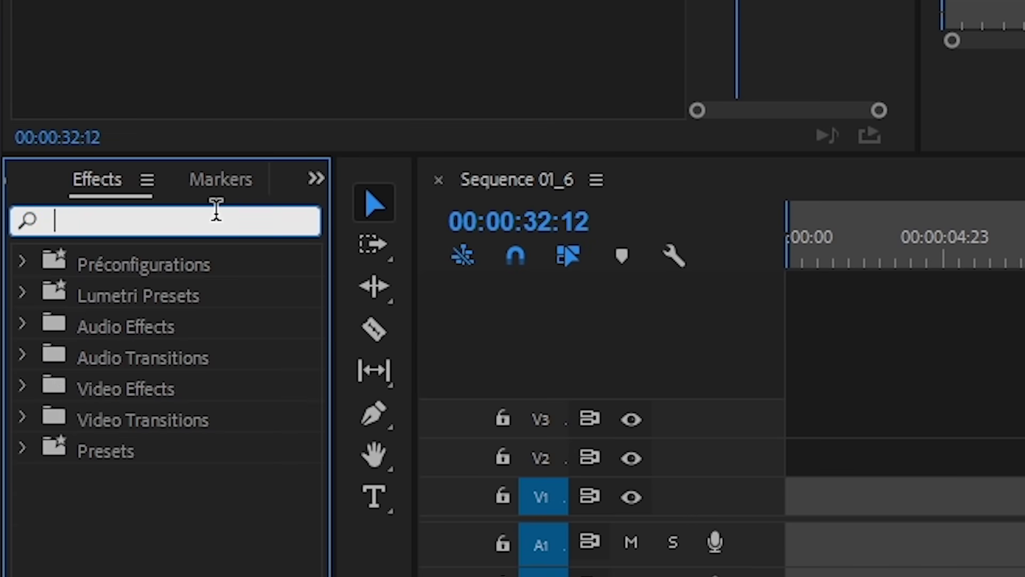
type("crop")
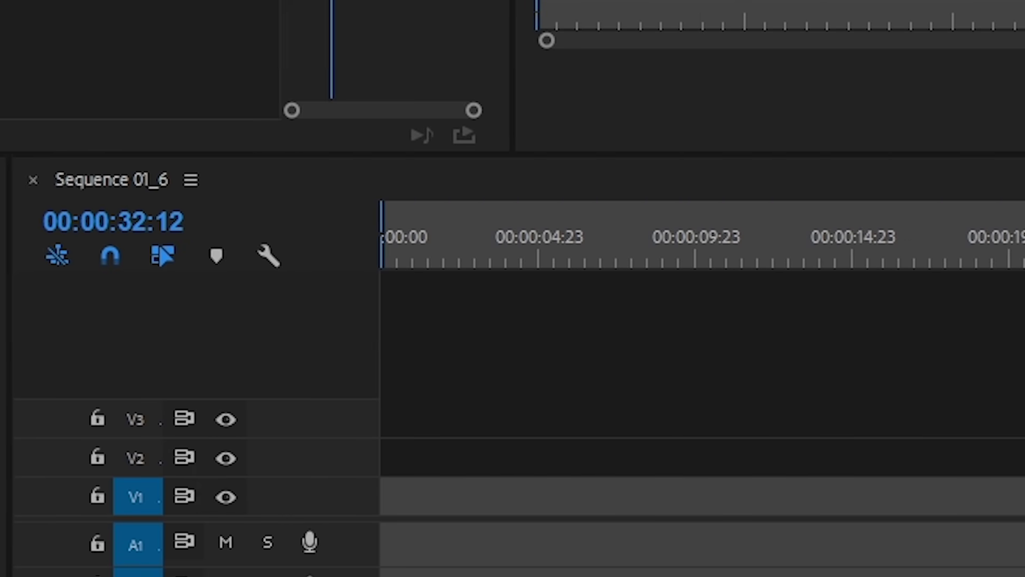
left_click(441, 453)
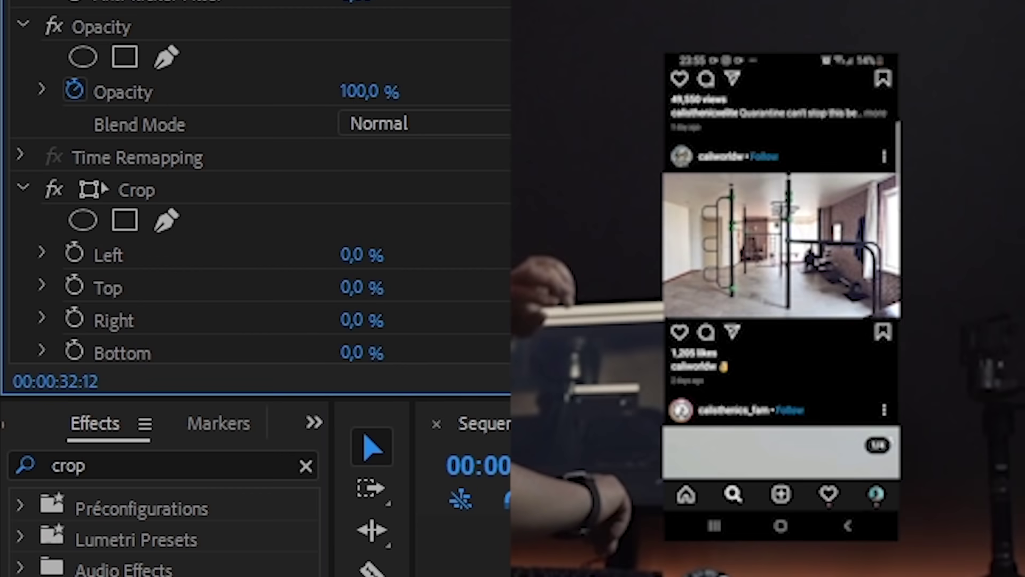
left_click_drag(361, 287, 368, 287)
left_click_drag(362, 352, 374, 352)
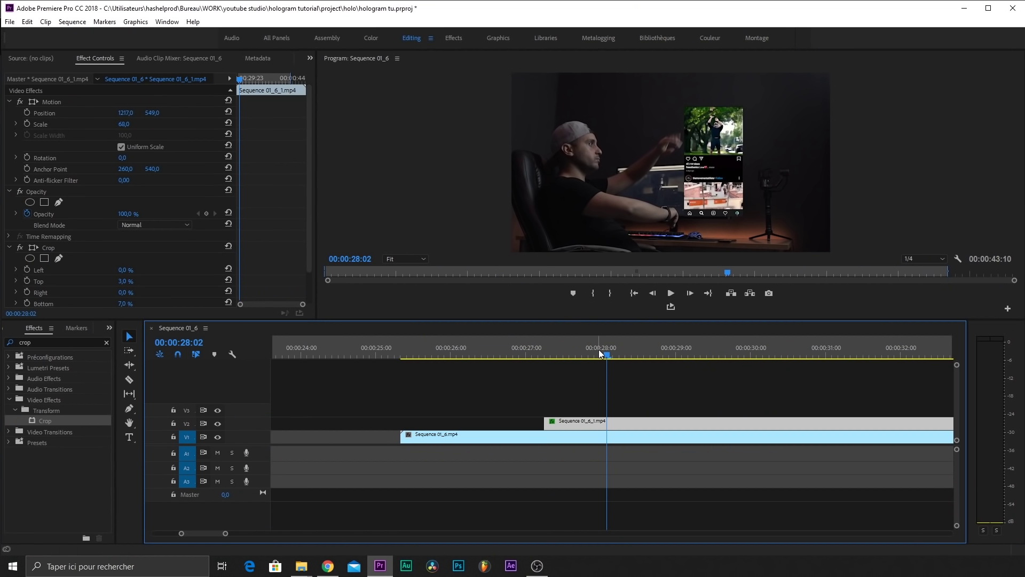
left_click_drag(598, 349, 552, 356)
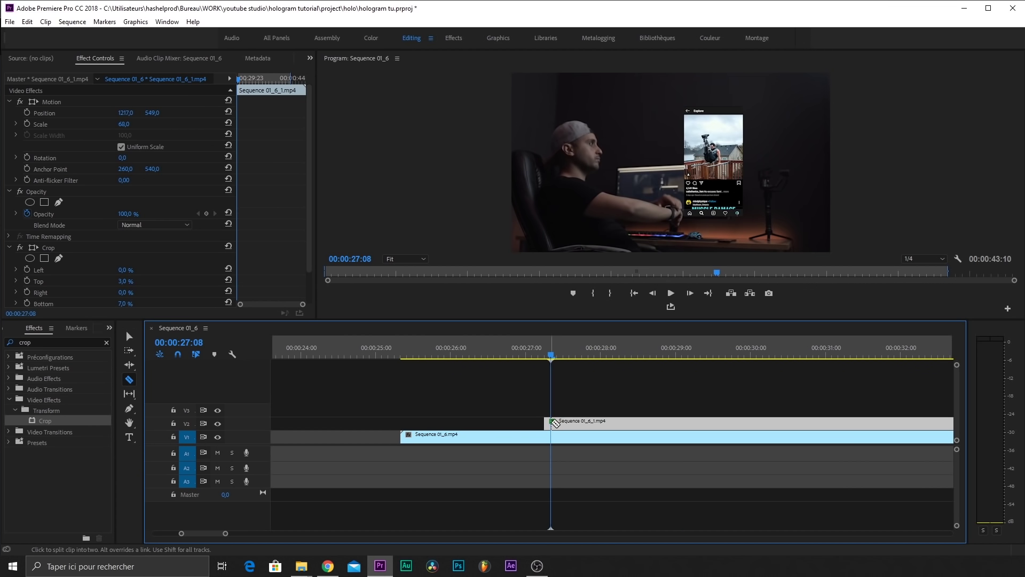
- Razor the phone clip into pieces and speed some of them up, e.g. to 33
left_click_drag(555, 357, 591, 356)
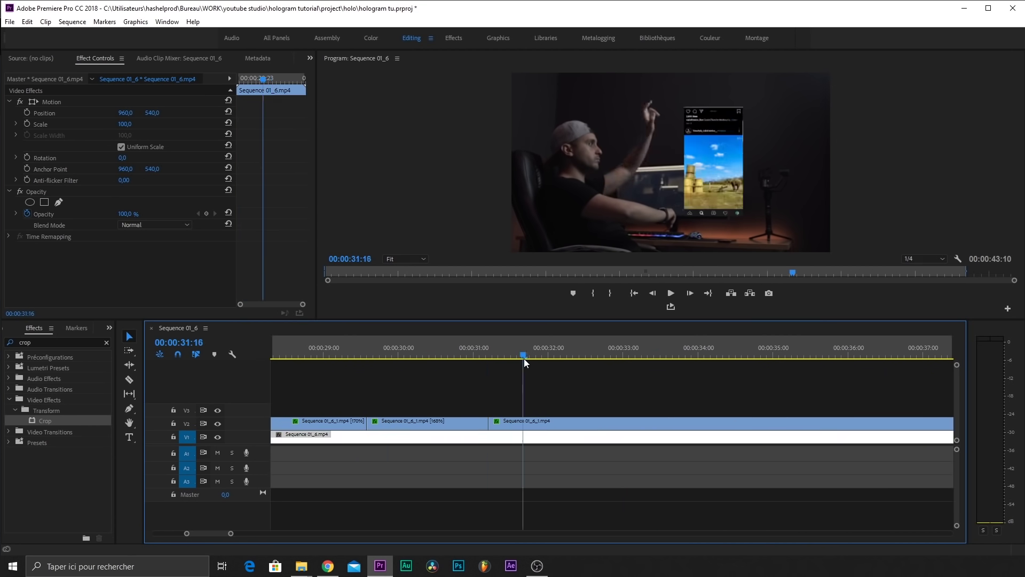
left_click_drag(524, 357, 636, 354)
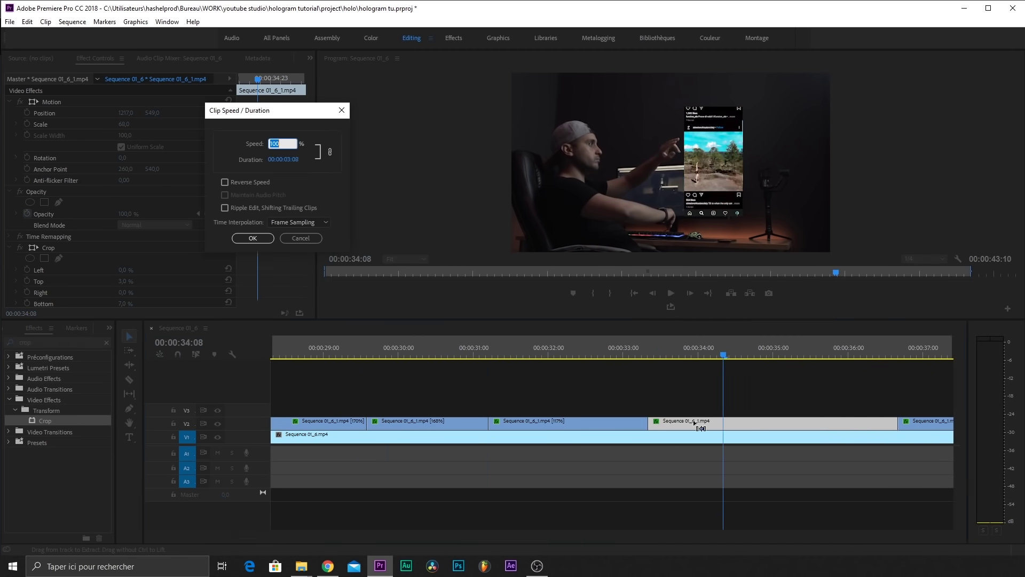
type("33")
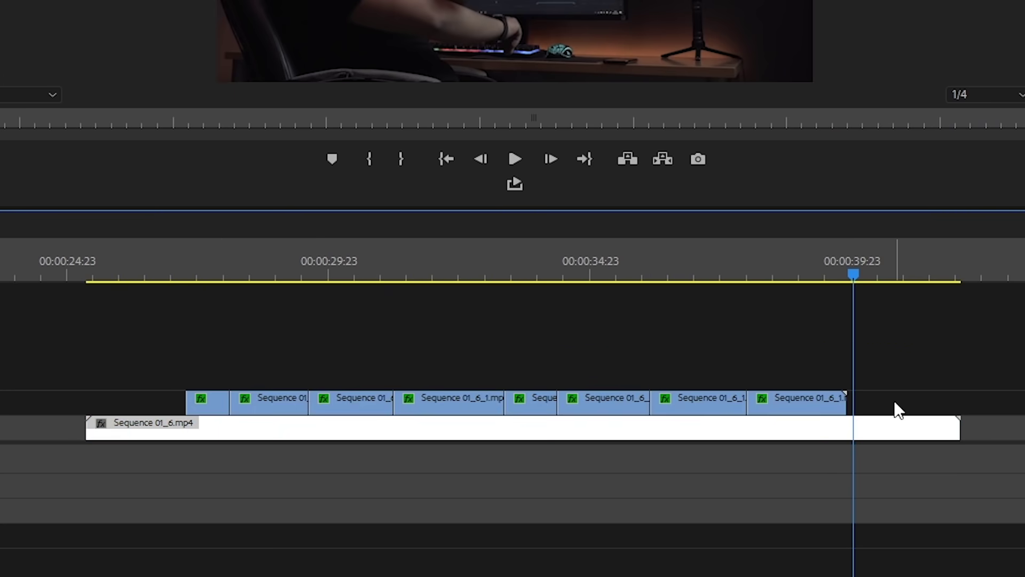
- Nest all the V2 phone pieces into Nested Sequence 02 and select it
left_click_drag(896, 402, 233, 401)
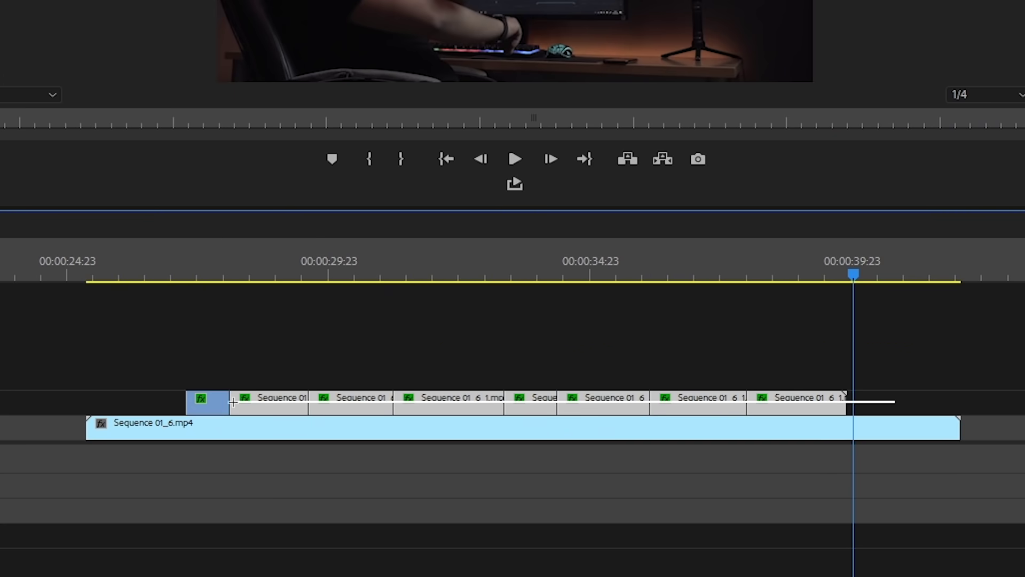
right_click(540, 411)
left_click(583, 208)
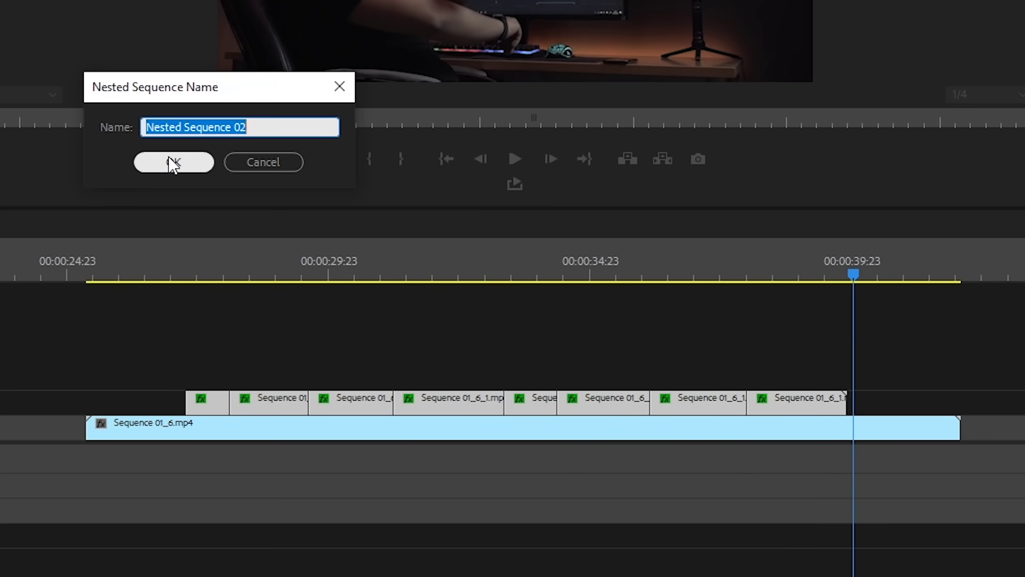
left_click(171, 163)
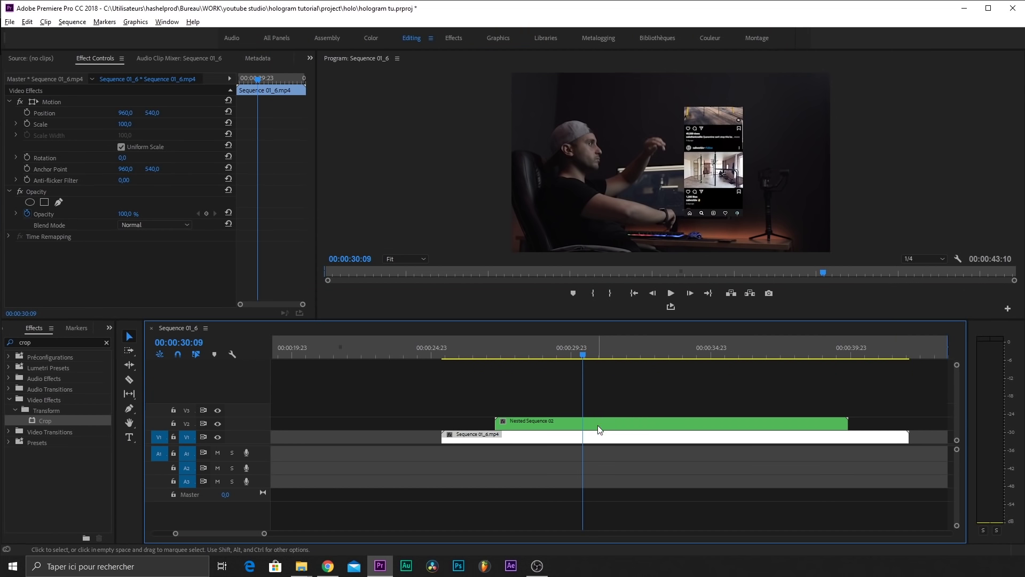
left_click(597, 427)
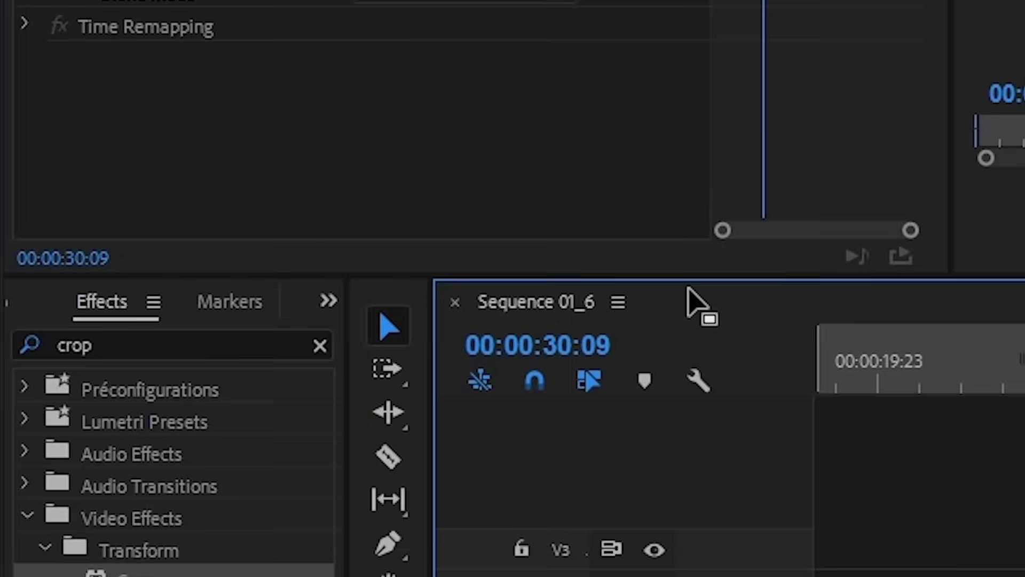
- Apply Color Balance (RGB) to Nested Sequence 02 with Red 0, Green 152, Blue 195
left_click(106, 342)
left_click(77, 341)
type("rgb")
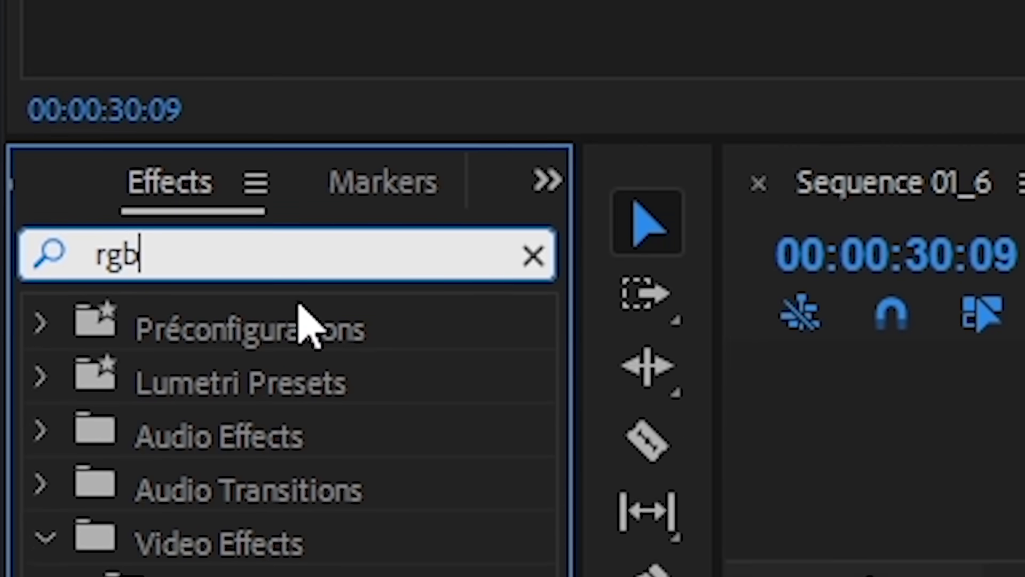
left_click_drag(217, 367, 836, 374)
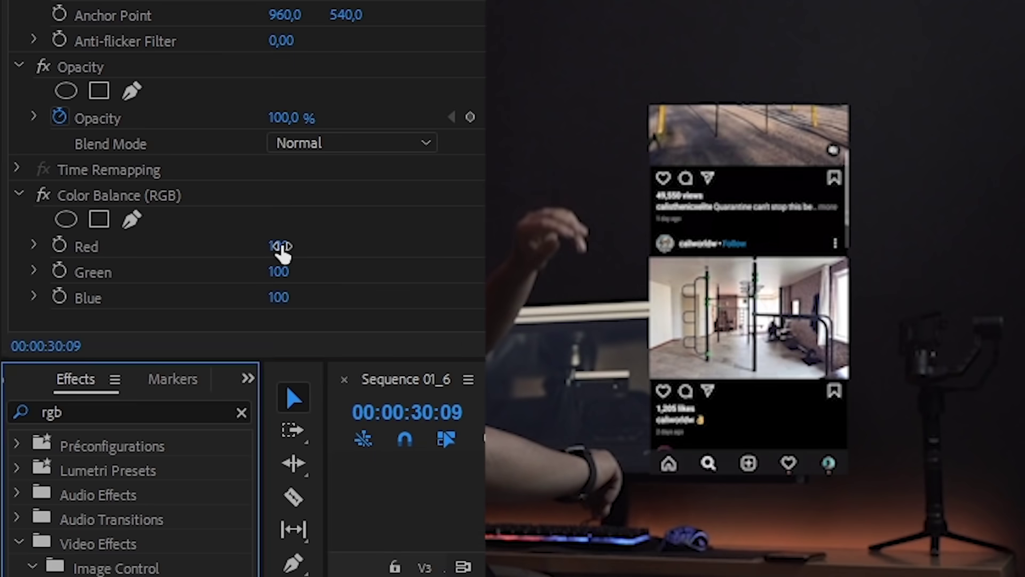
left_click_drag(124, 270, 130, 292)
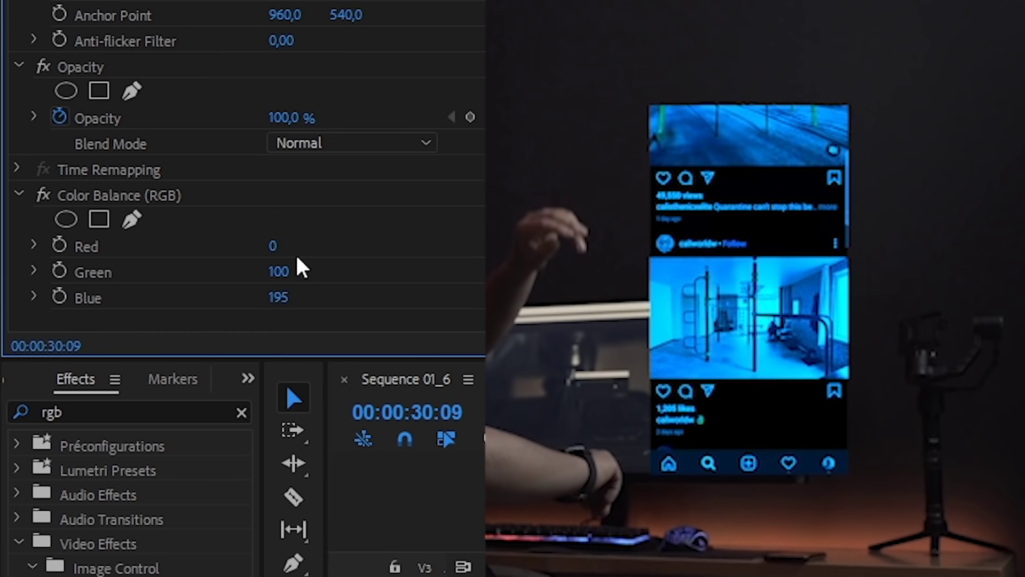
left_click_drag(279, 271, 340, 248)
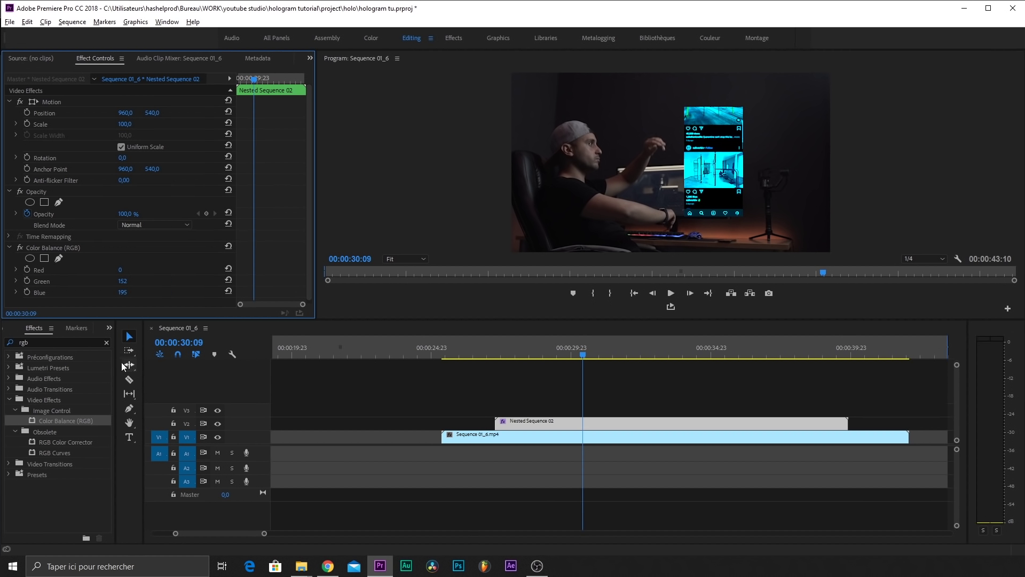
left_click(106, 342)
- Add Wave Warp to Nested Sequence 02 with Smooth Noise wave type and direction 0
type("war")
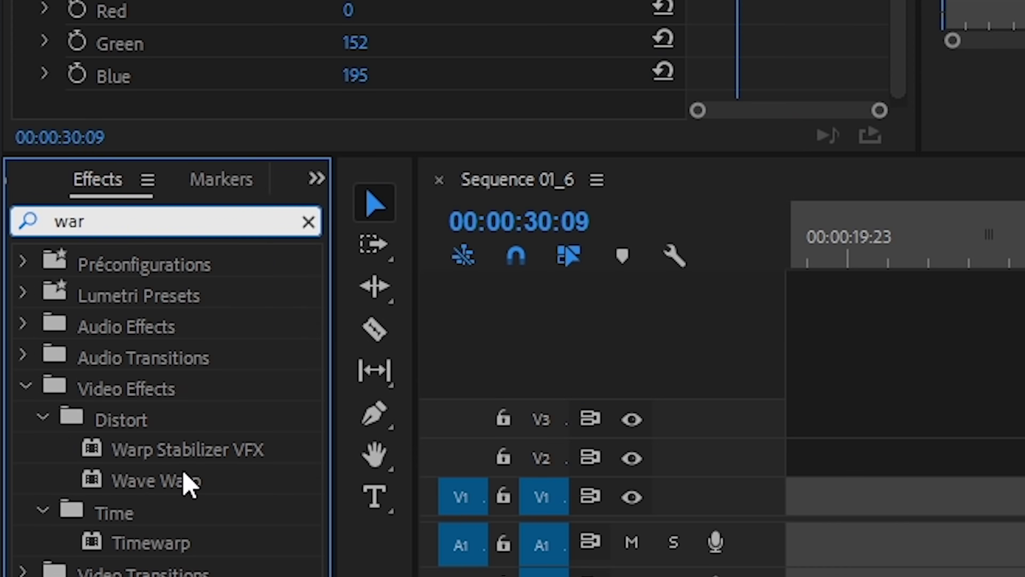
left_click_drag(187, 483, 1019, 497)
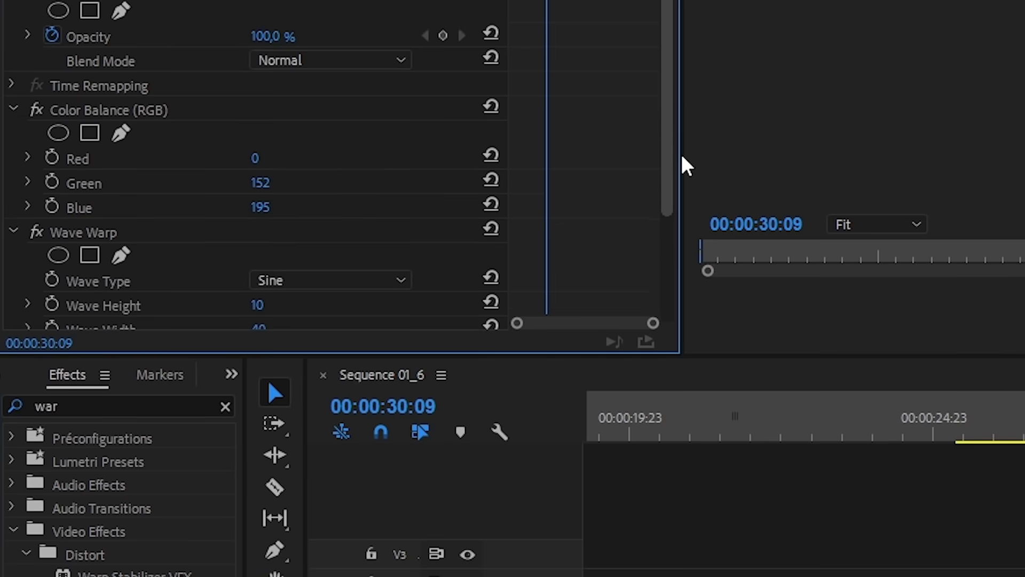
scroll(331, 187, "down", 3)
left_click(331, 132)
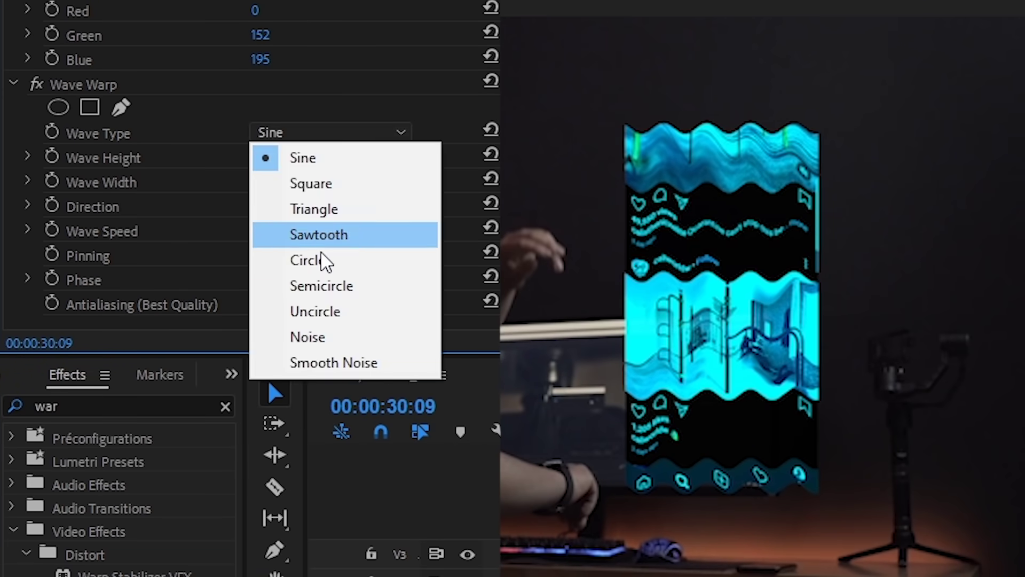
left_click(331, 362)
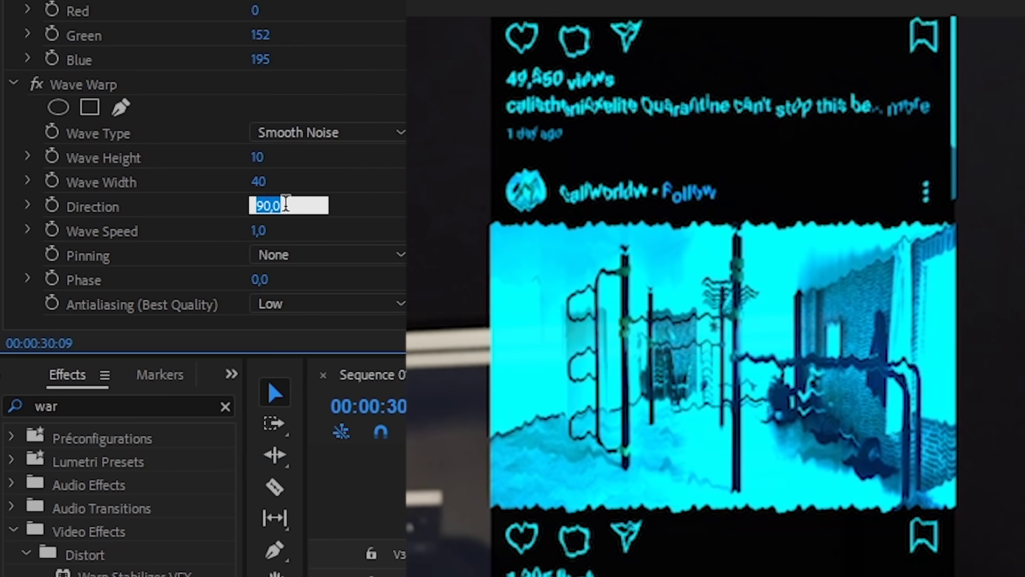
type("0")
key("Return")
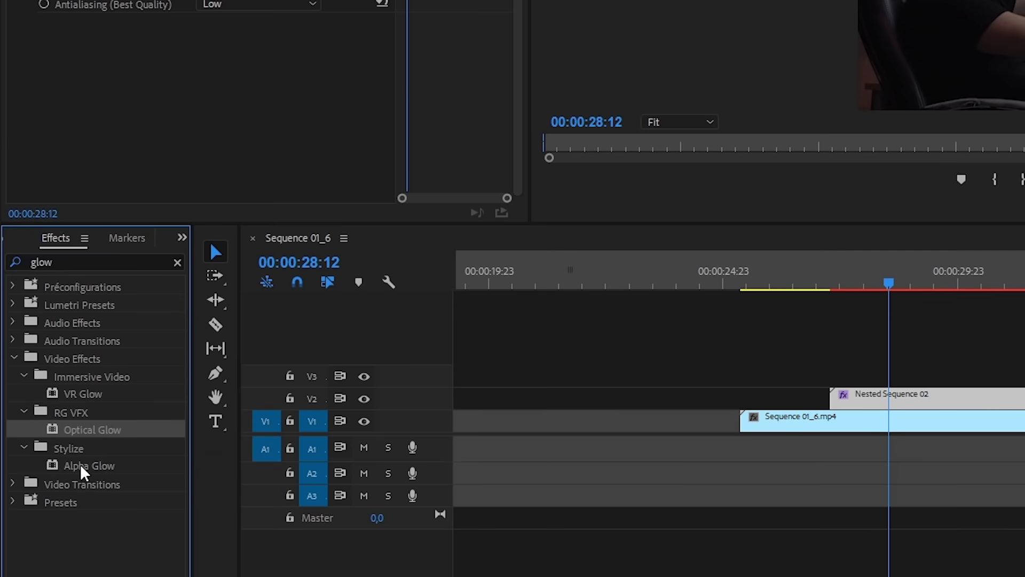
left_click_drag(80, 464, 633, 460)
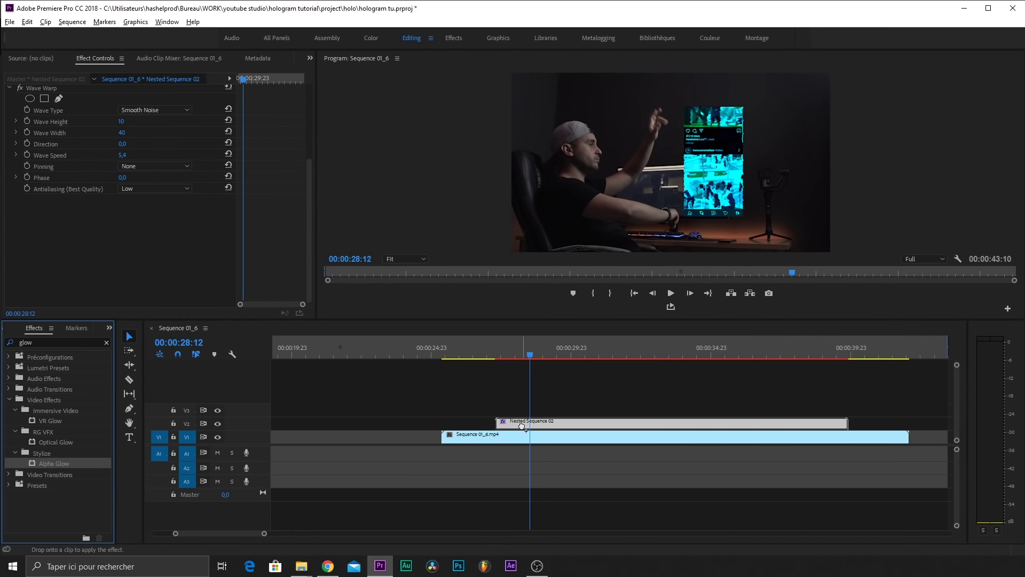
- Apply Alpha Glow to Nested Sequence 02 with Glow 100, Brightness 103 and start colour 70ECFF
left_click_drag(521, 425, 525, 429)
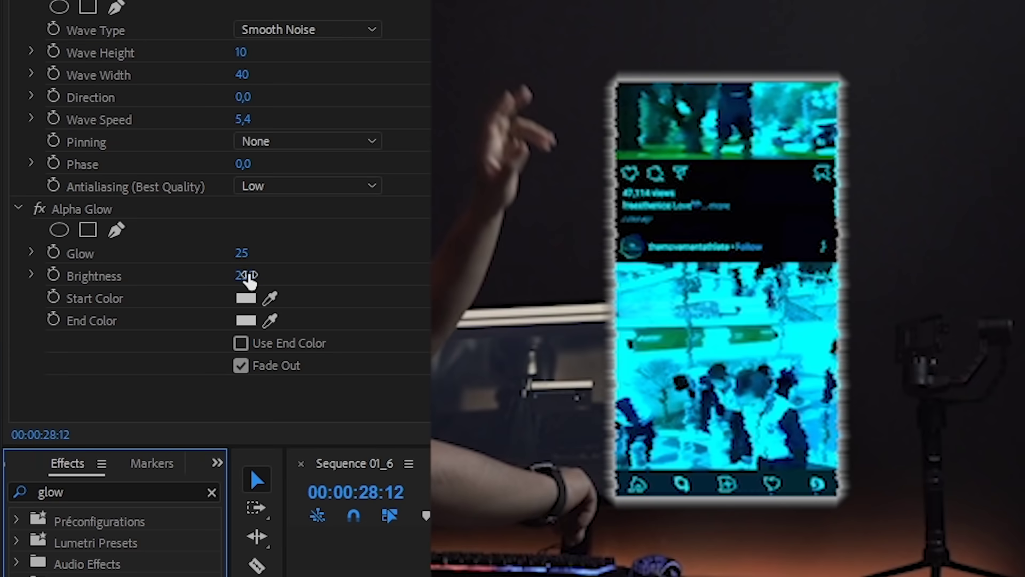
left_click_drag(249, 277, 293, 277)
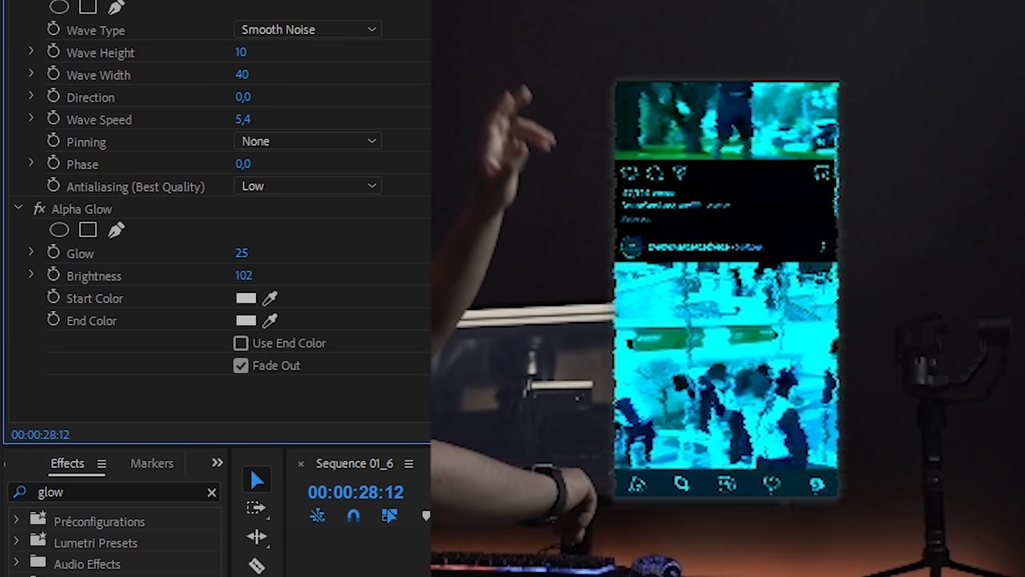
left_click_drag(241, 252, 262, 275)
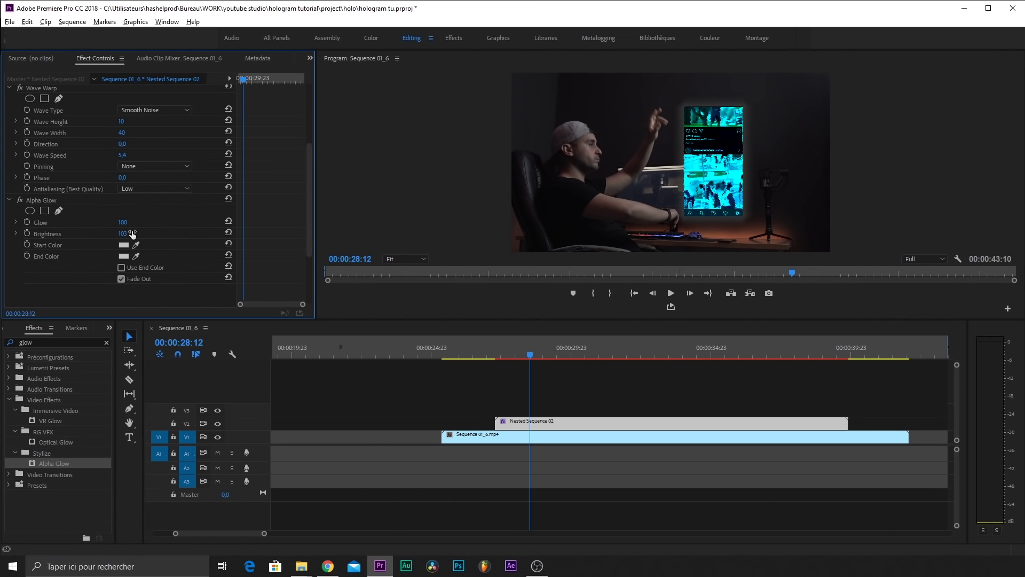
left_click(124, 246)
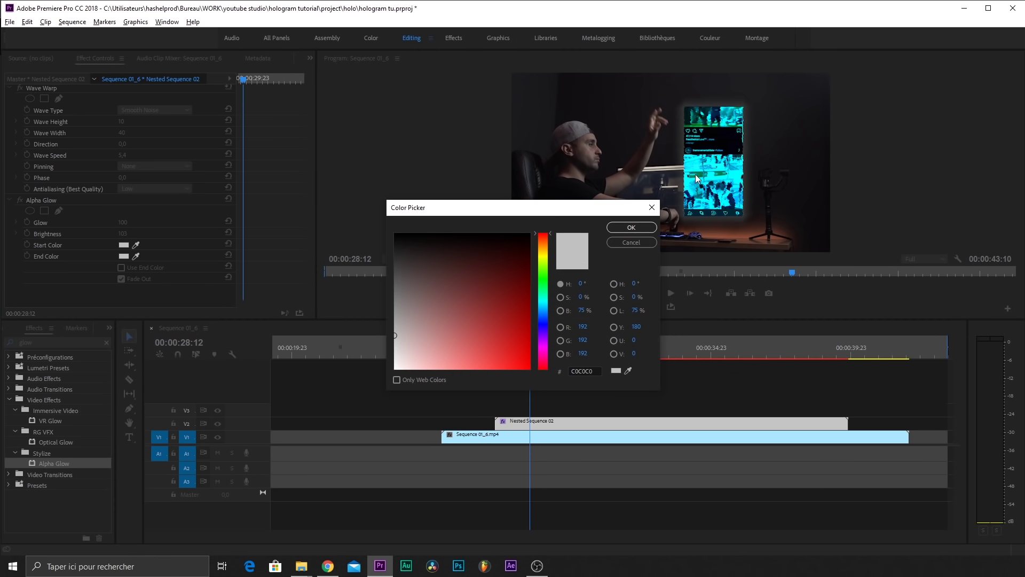
left_click(544, 304)
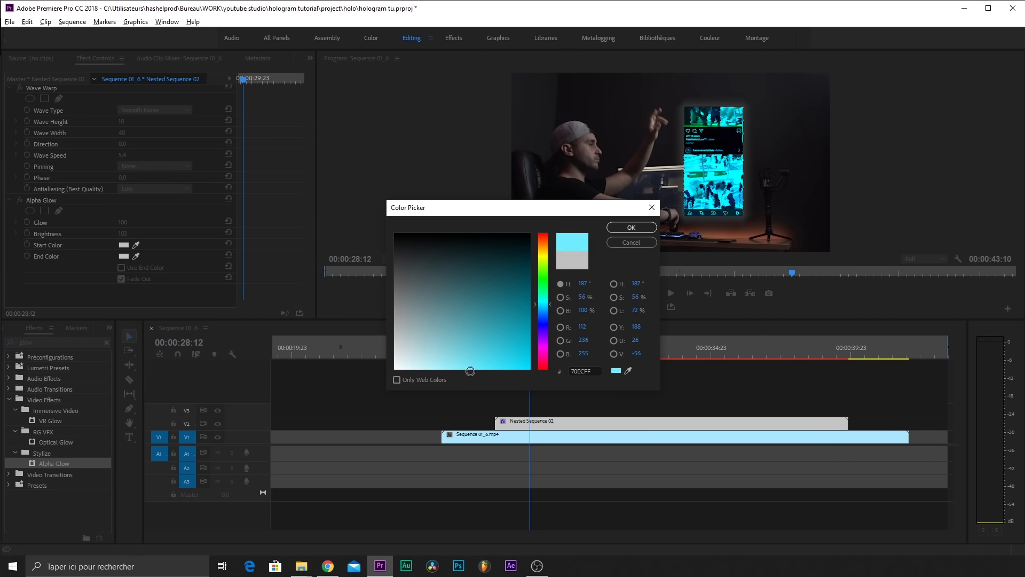
key("Return")
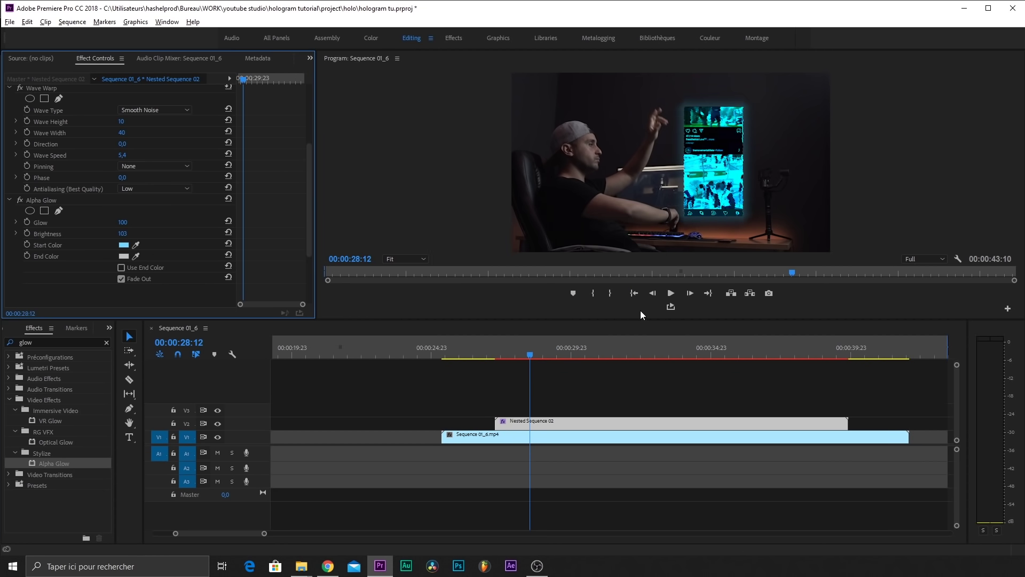
mouse_move(531, 354)
left_mouse_down()
mouse_move(846, 352)
mouse_move(536, 357)
left_mouse_up()
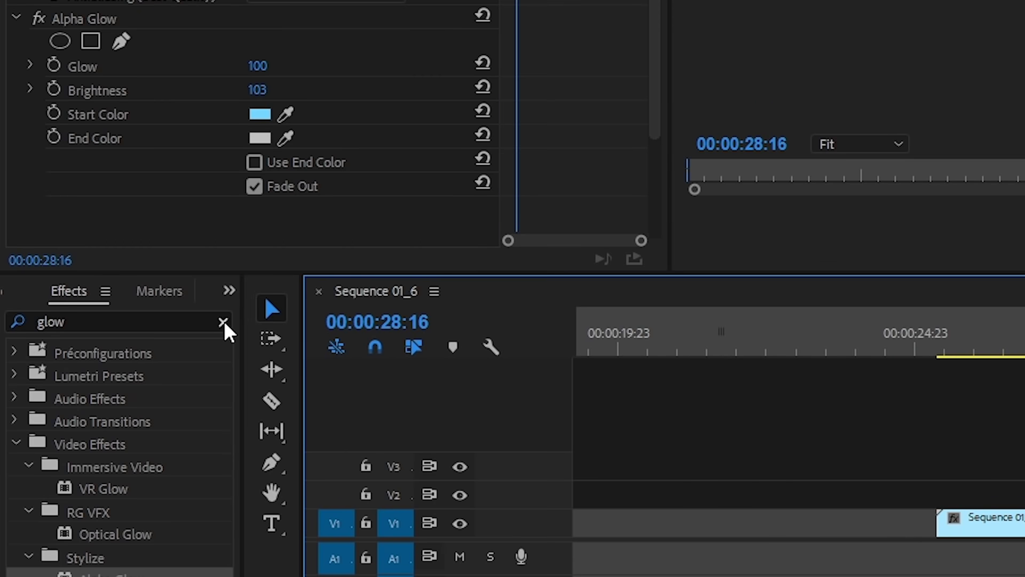
- Add Basic 3D with Swivel 80°, Tilt 9°, Distance 20, and move the hologram to 1020, 404
left_click(223, 322)
type("3d")
left_click_drag(101, 499, 1024, 494)
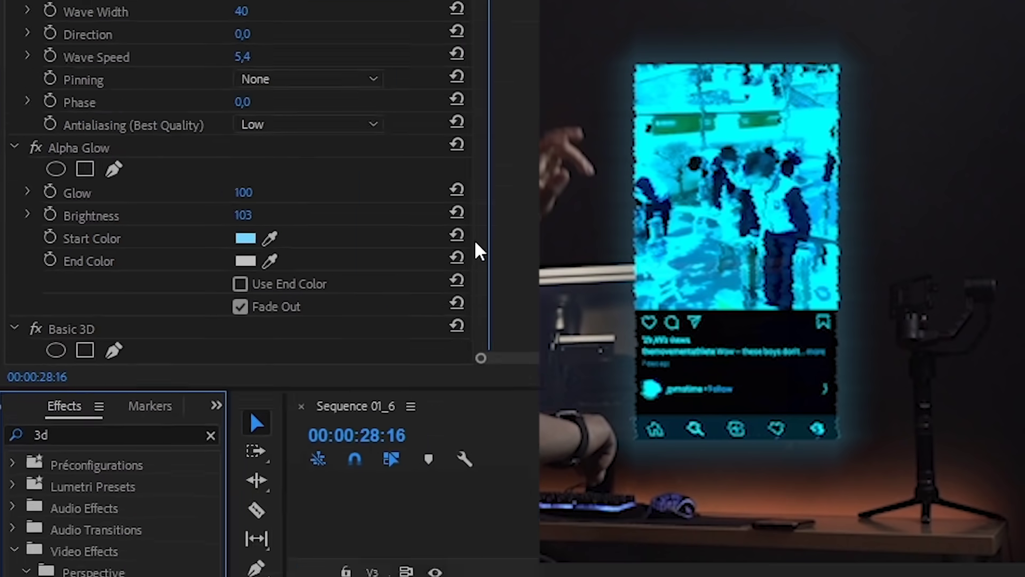
scroll(272, 213, "up", 5)
scroll(273, 213, "down", 8)
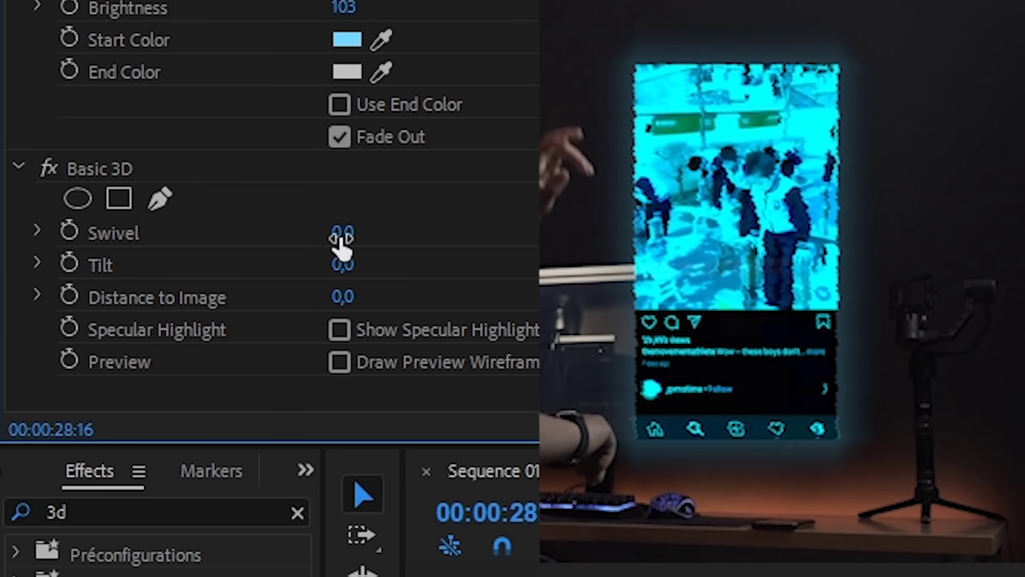
left_click_drag(343, 232, 385, 231)
left_click_drag(343, 264, 350, 296)
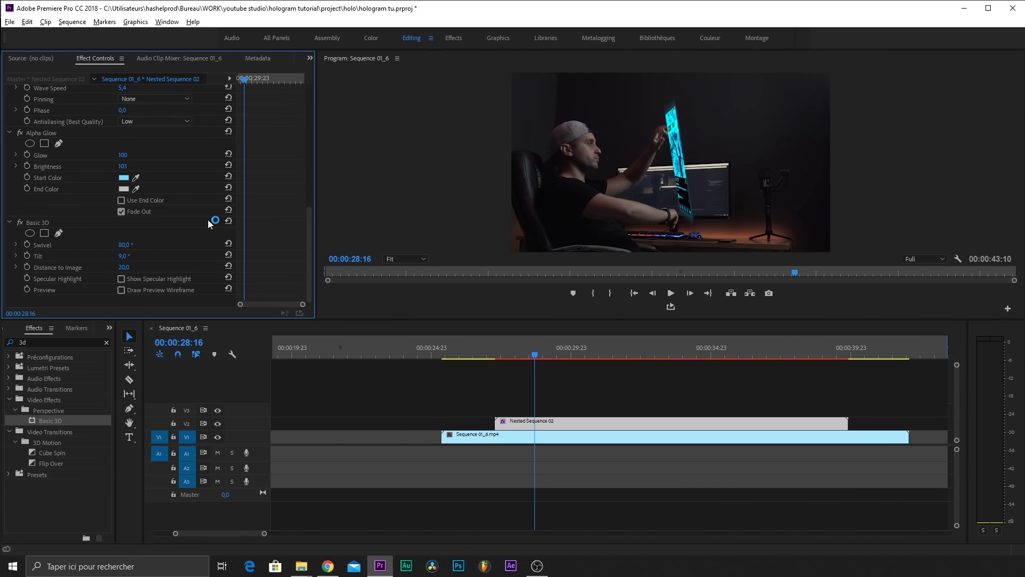
left_click_drag(304, 229, 304, 82)
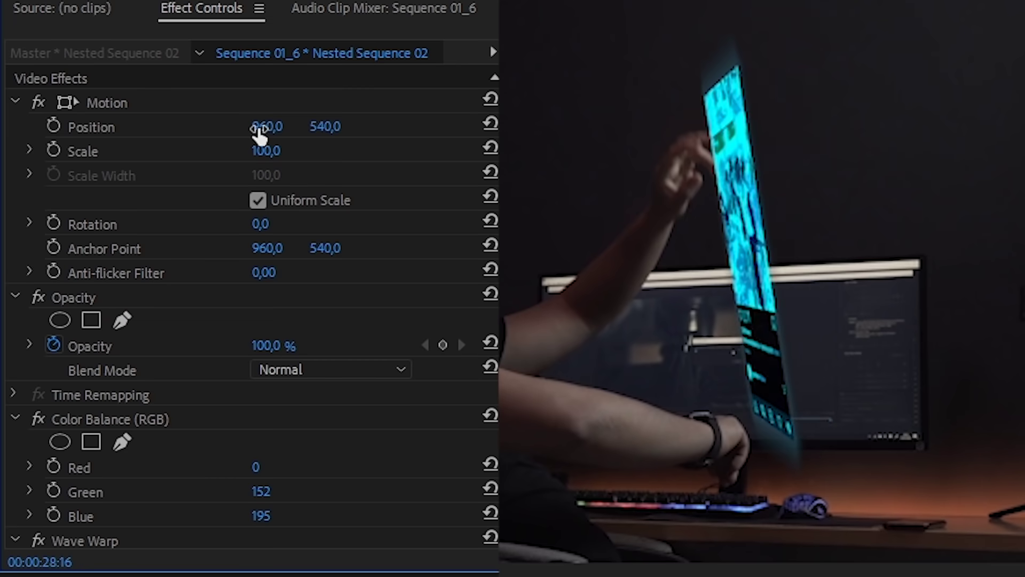
mouse_move(267, 127)
left_mouse_down()
mouse_move(299, 126)
mouse_move(251, 127)
left_mouse_up()
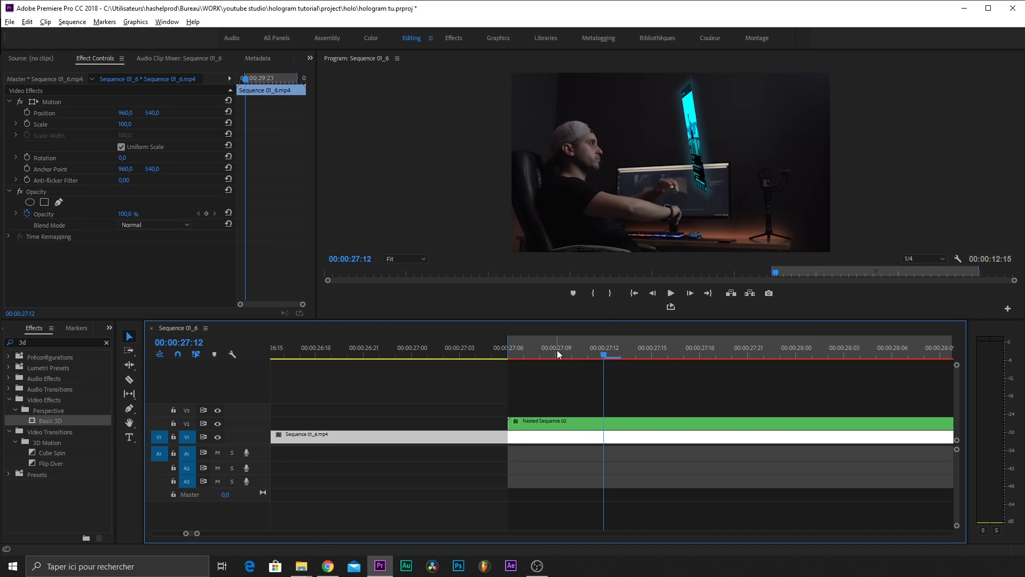
- Keyframe the hologram from Scale 0 at 935, 774 (27:06) to Scale 100 at 1054, 401 (27:09)
mouse_move(556, 350)
left_mouse_down()
mouse_move(510, 358)
mouse_move(552, 355)
left_mouse_up()
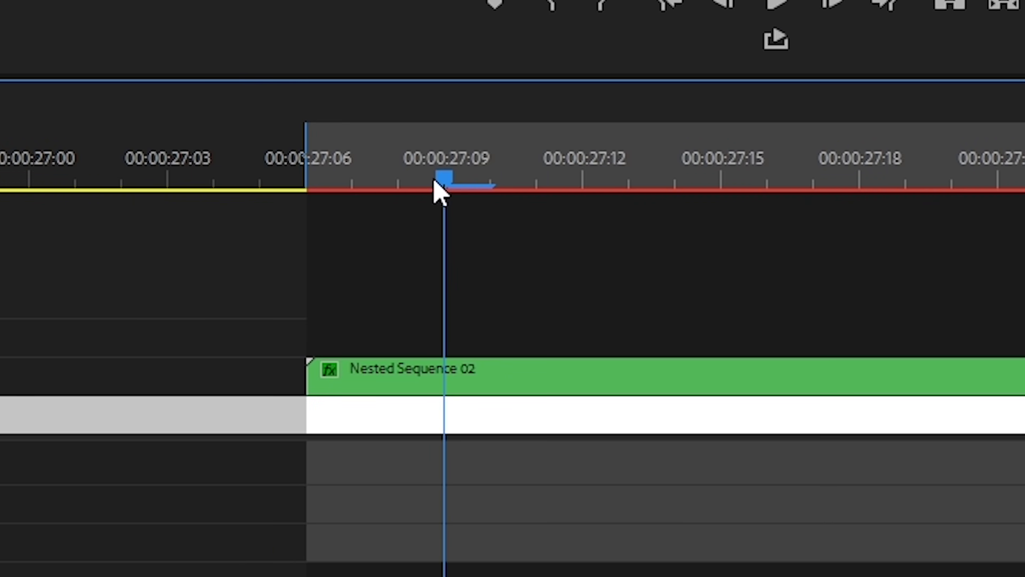
left_click(440, 380)
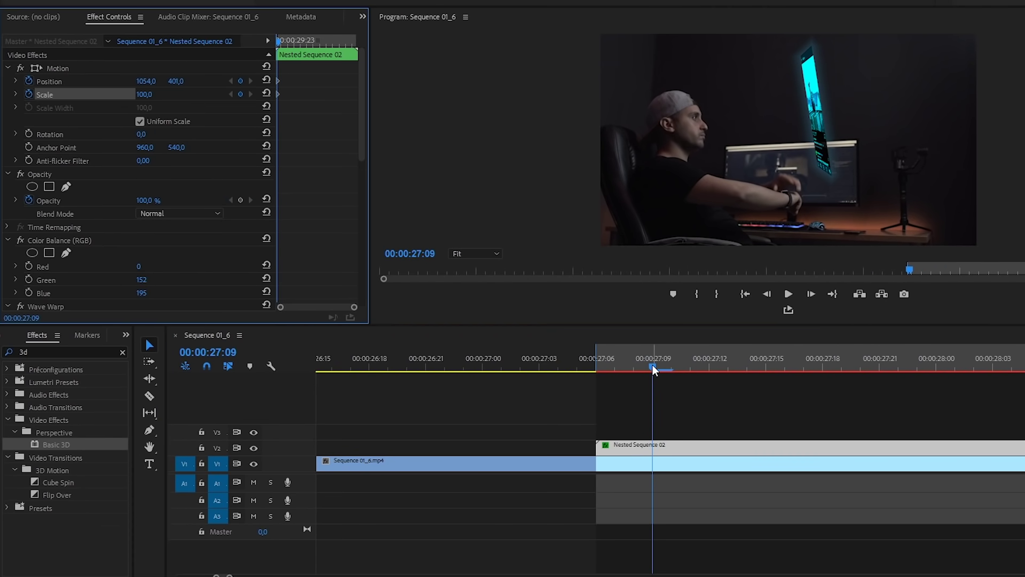
left_click_drag(652, 364, 597, 370)
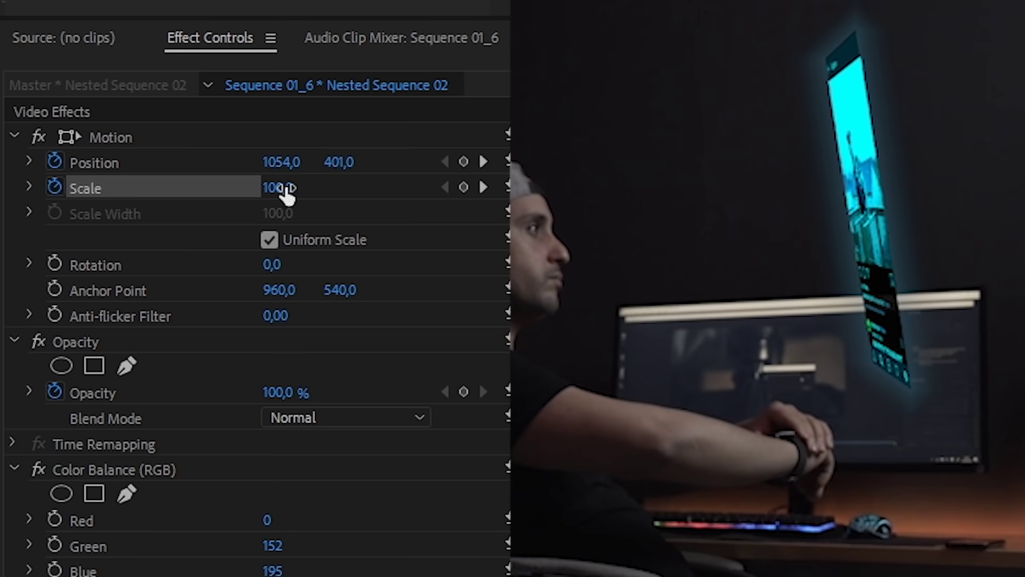
left_click_drag(294, 184, 255, 184)
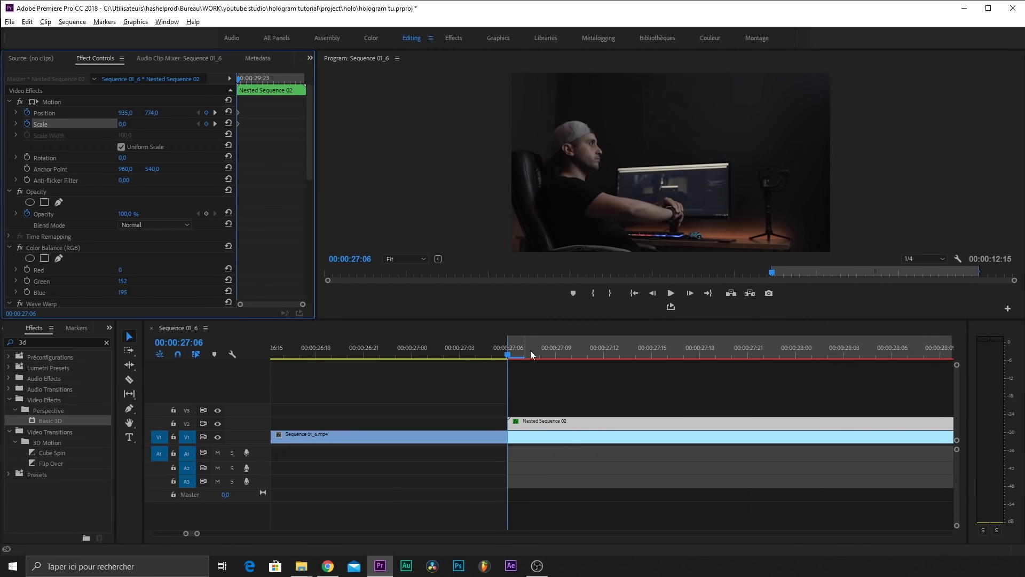
scroll(645, 366, "up", 3, "alt")
left_click(746, 355)
scroll(744, 371, "up", 4, "alt")
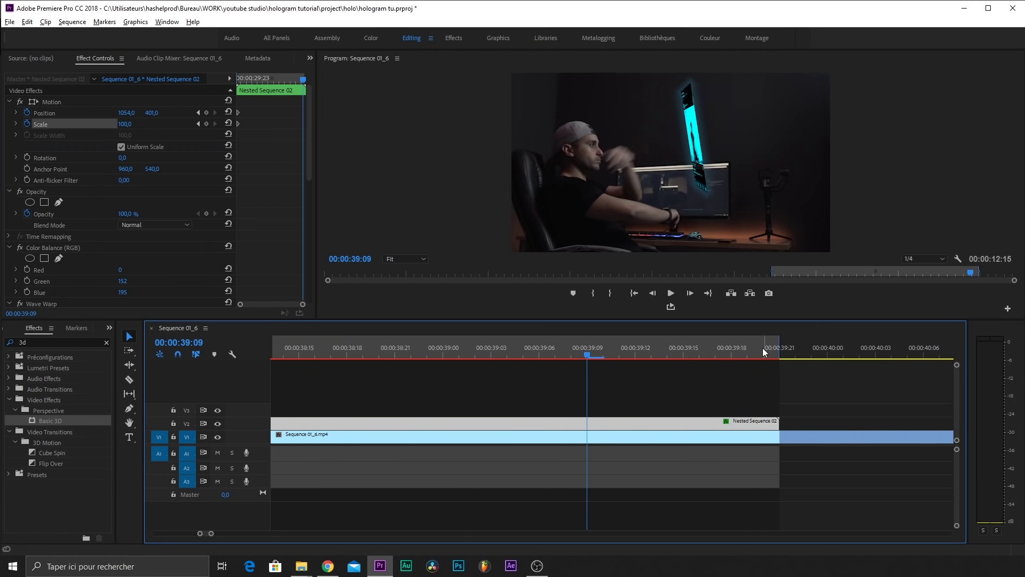
- Cut the hologram at 39:06 and clear the last piece's inherited Position and Scale keyframes
left_click_drag(660, 368, 538, 370)
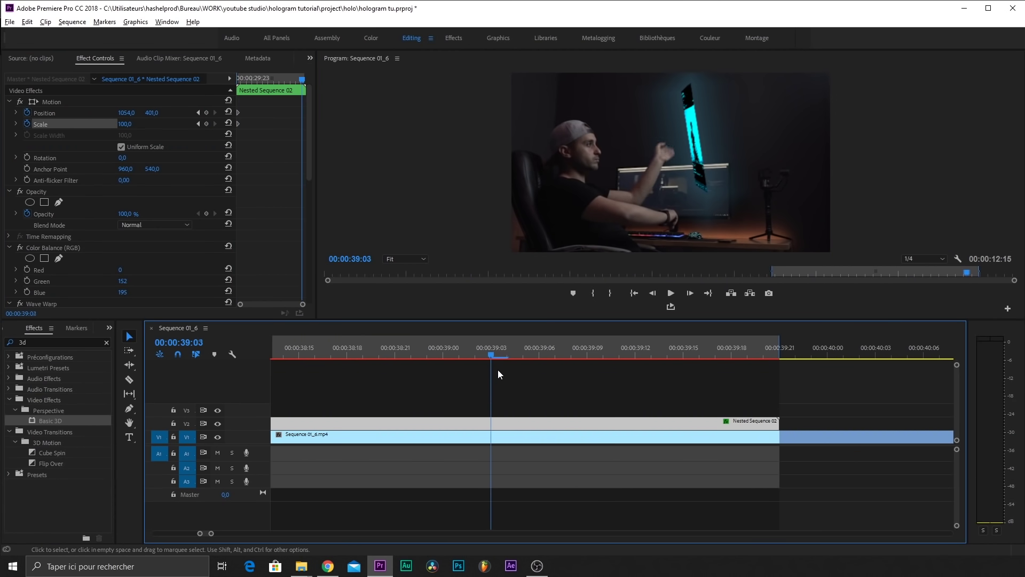
left_click(540, 419)
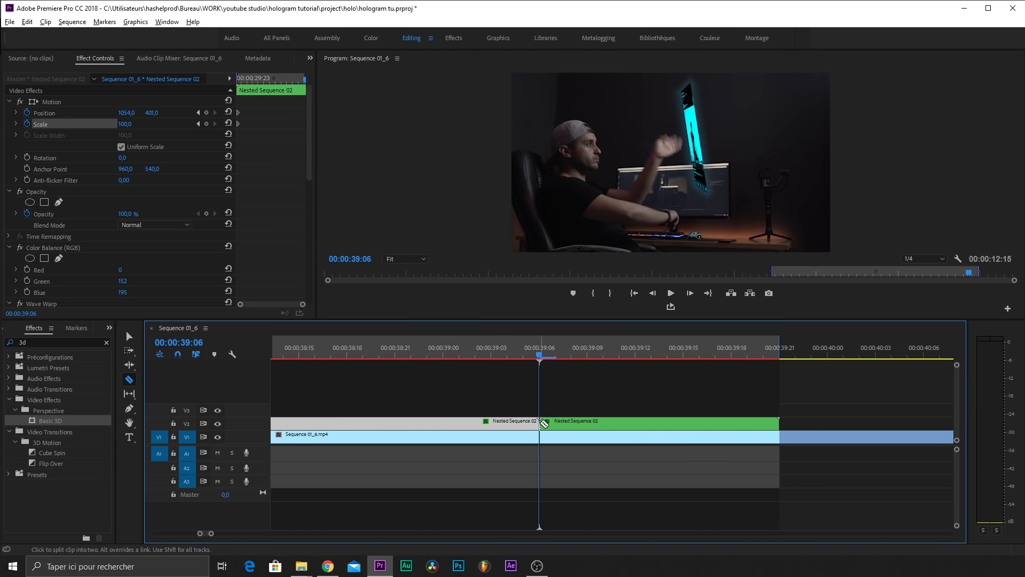
key("v")
left_click(599, 425)
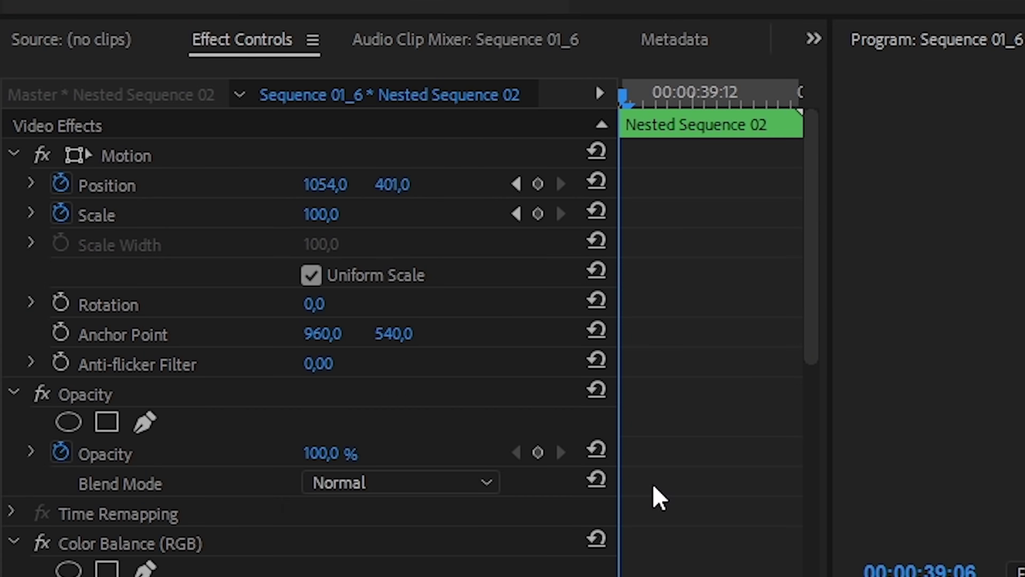
left_click(60, 183)
left_click(62, 213)
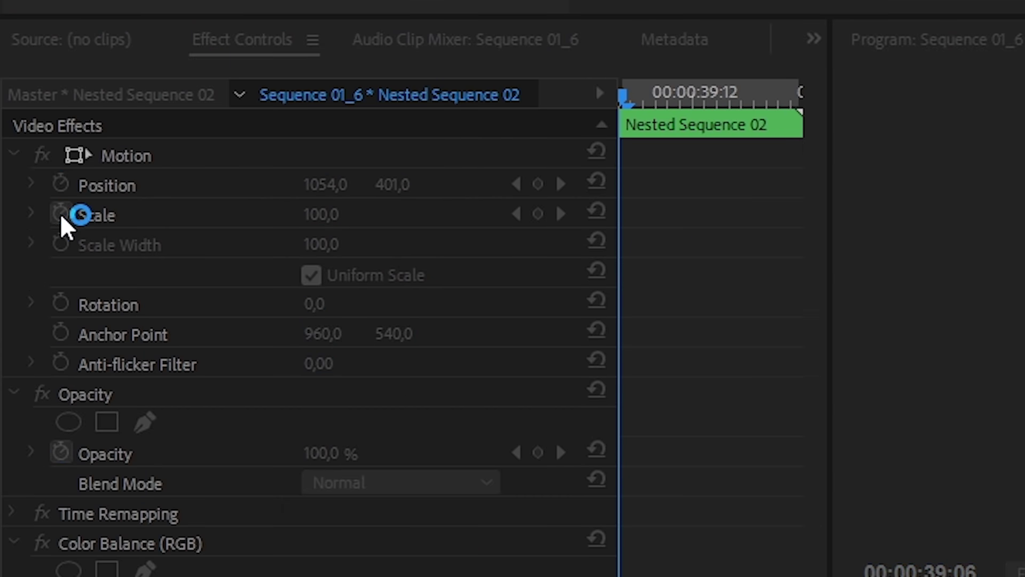
left_click(775, 555)
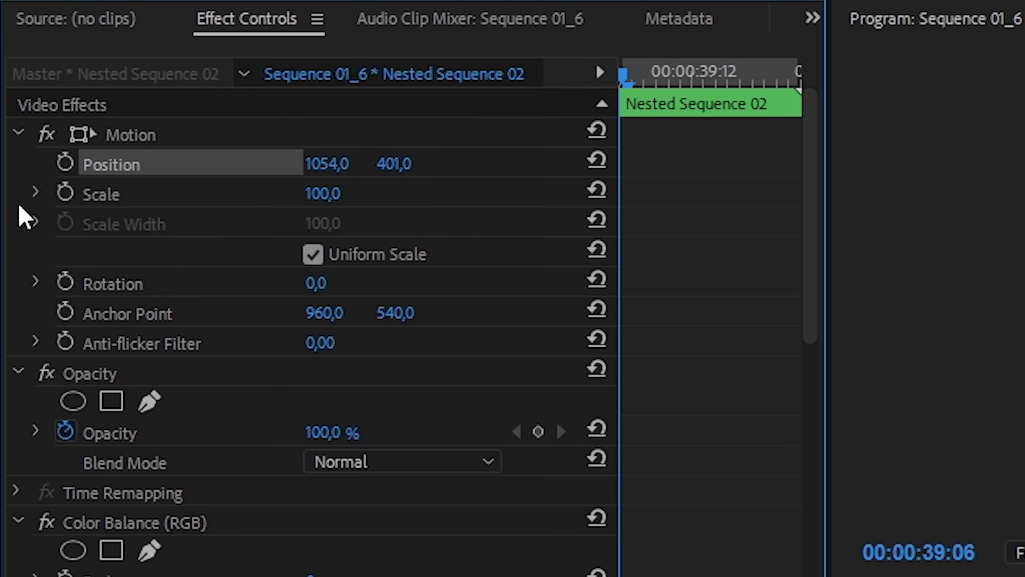
- Keyframe the last piece from Scale 100 at 39:06 to Scale 689, Position 2267, 401 at 39:10
left_click(64, 163)
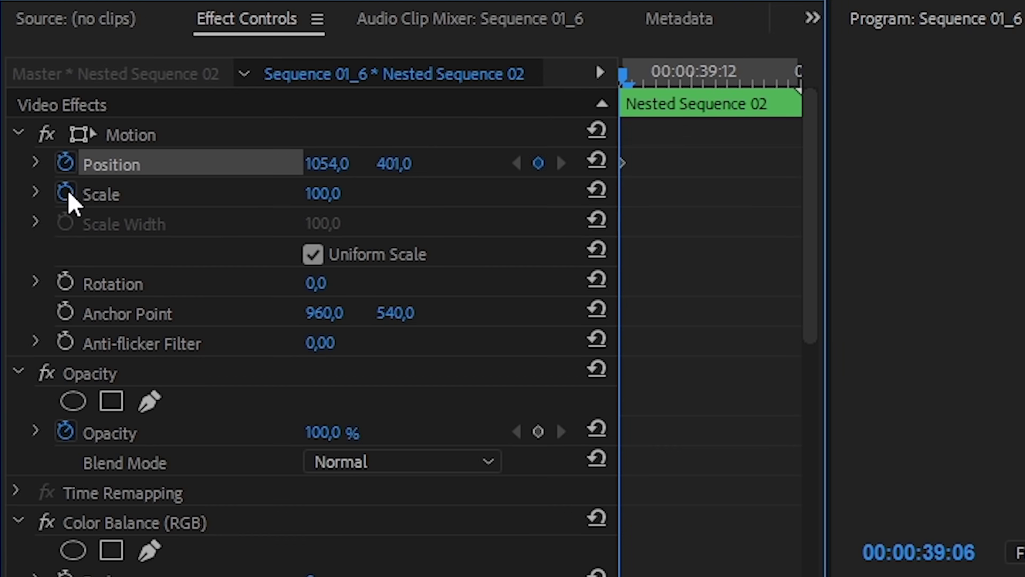
left_click(65, 194)
left_click(726, 354)
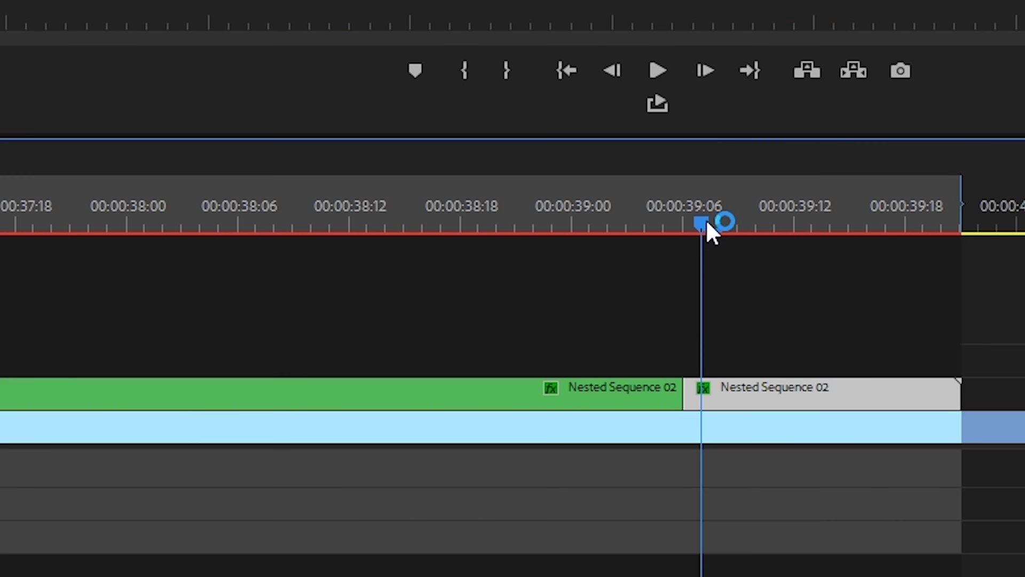
left_click_drag(707, 222, 758, 222)
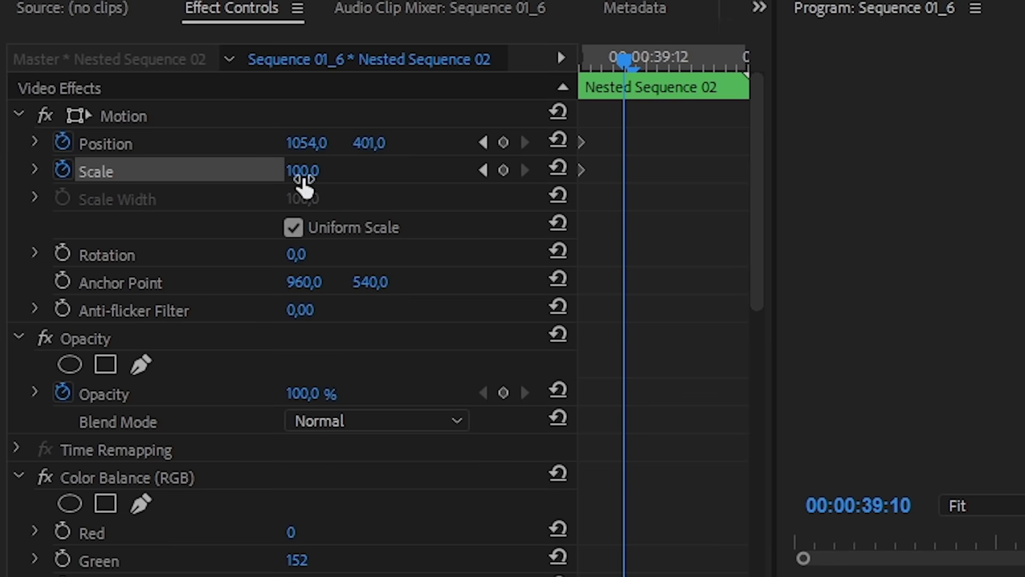
left_click_drag(303, 181, 315, 145)
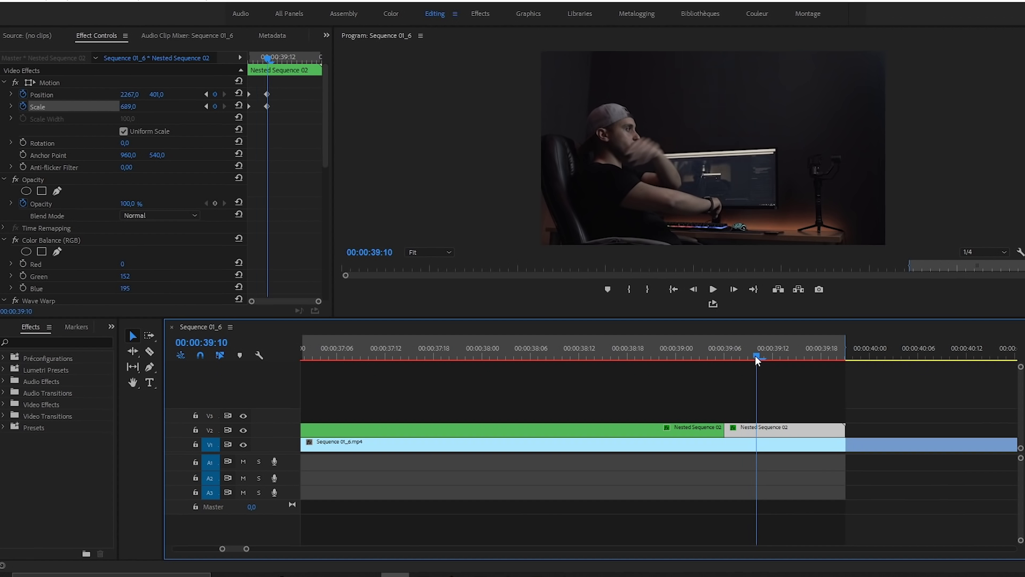
left_click_drag(754, 354, 790, 351)
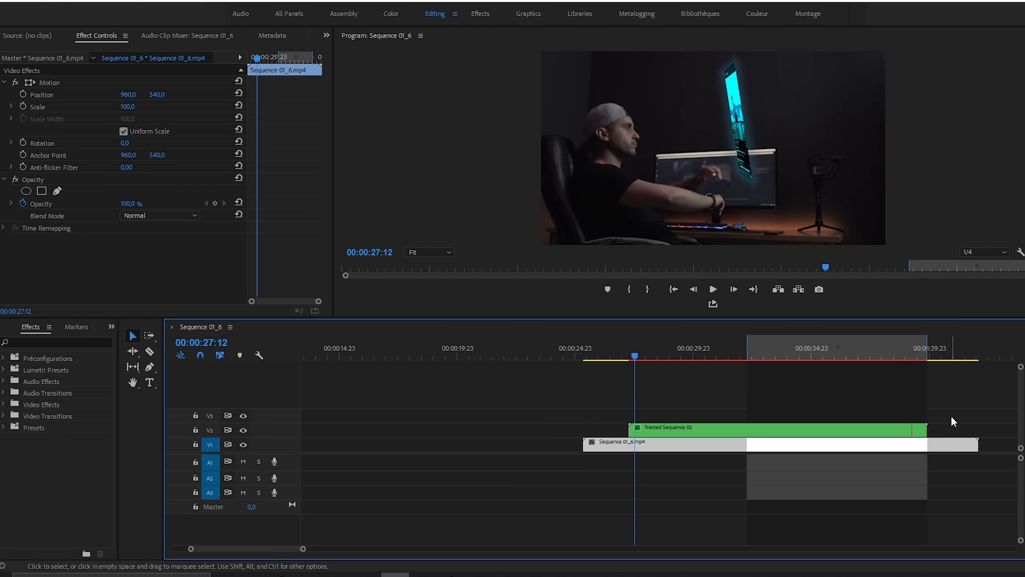
- Nest both hologram pieces into Nested Sequence 03
left_click_drag(953, 421, 692, 430)
right_click(692, 431)
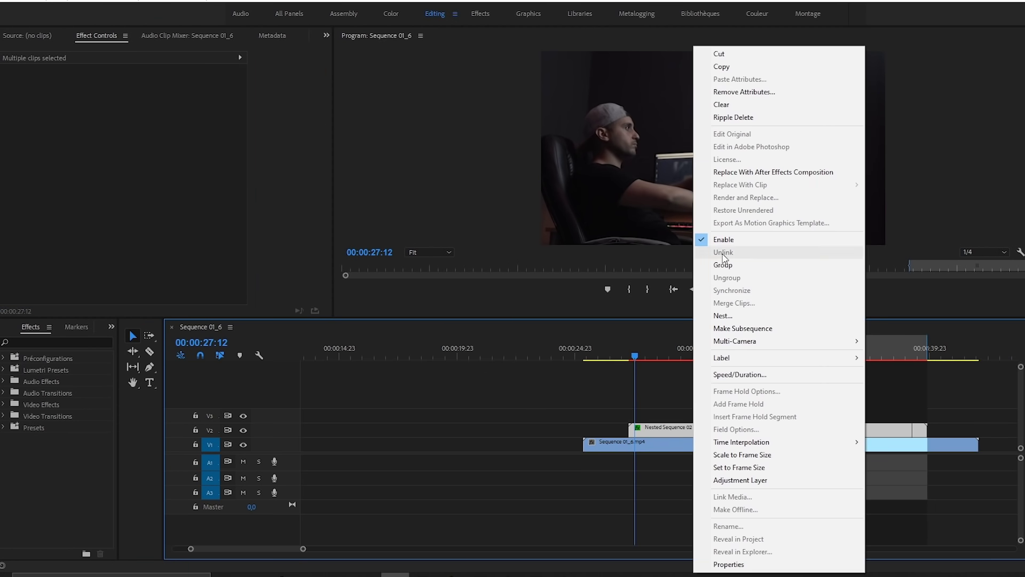
left_click(720, 314)
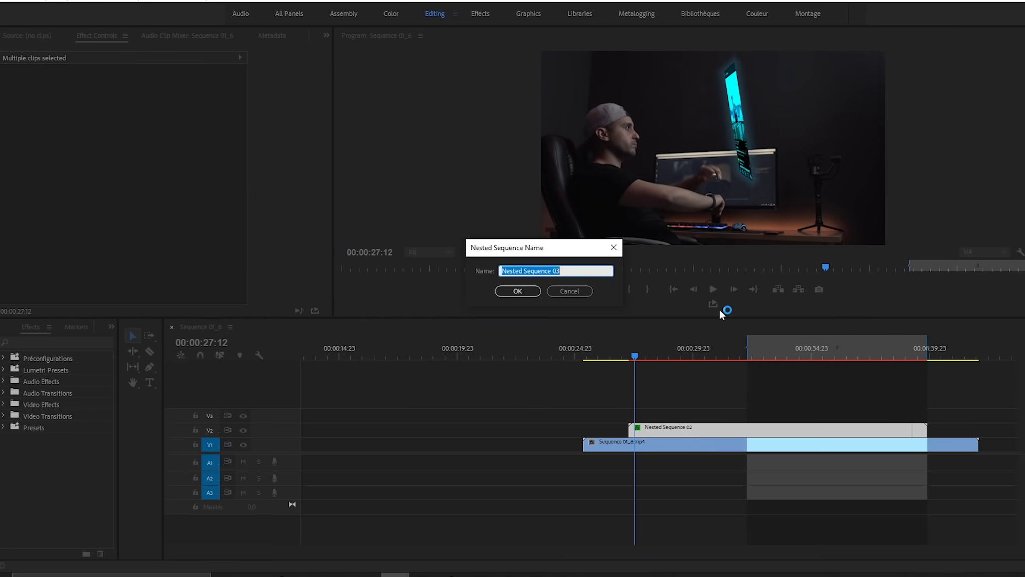
left_click(520, 292)
- Turn off the Opacity stopwatch and set Nested Sequence 03 opacity to 50%
left_click(60, 207)
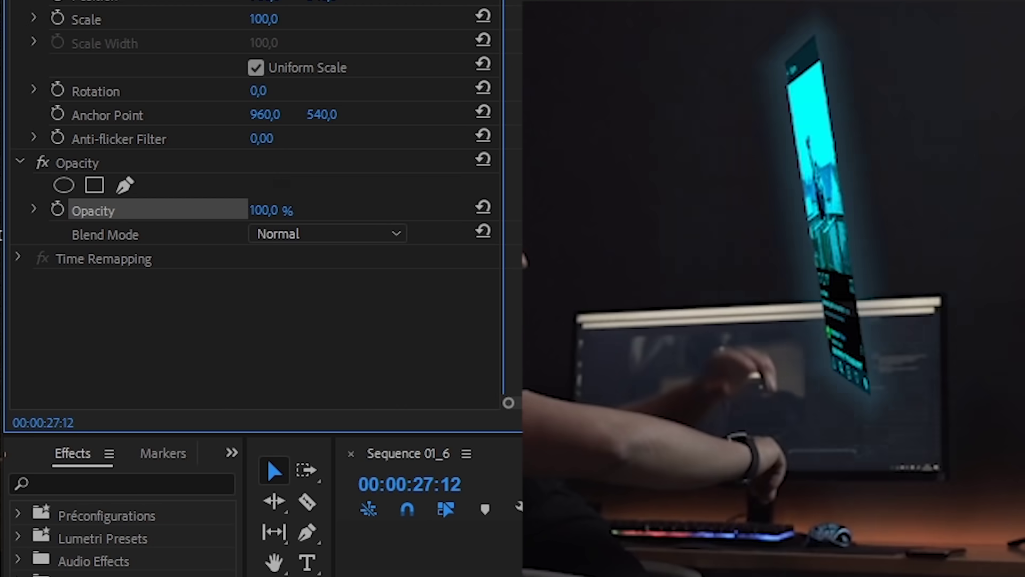
left_click_drag(274, 214, 258, 214)
left_click(270, 210)
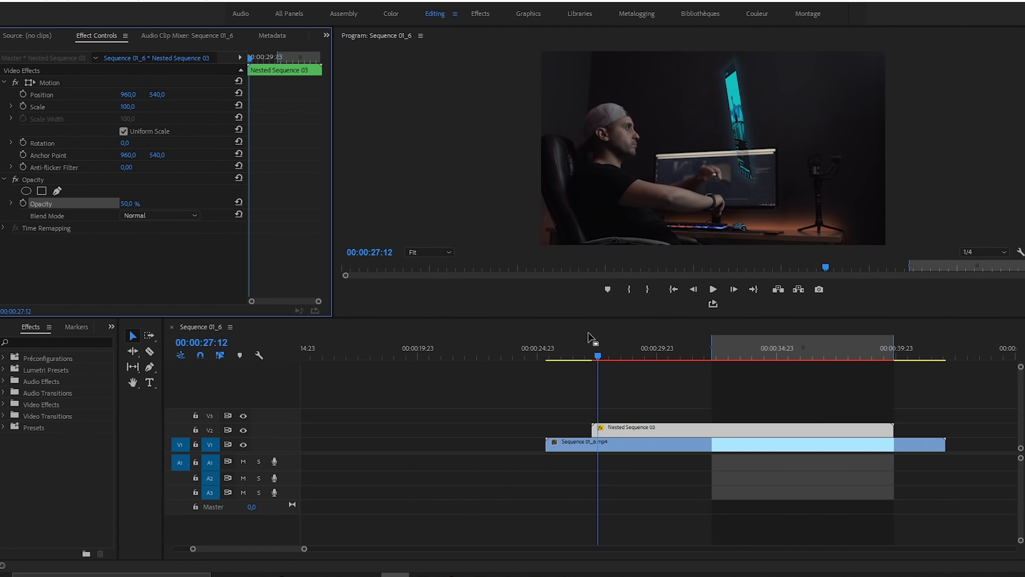
- Duplicate Nested Sequence 03 onto V3 and set the copy to Color Dodge at 100% opacity
left_click_drag(646, 432, 657, 413, "alt")
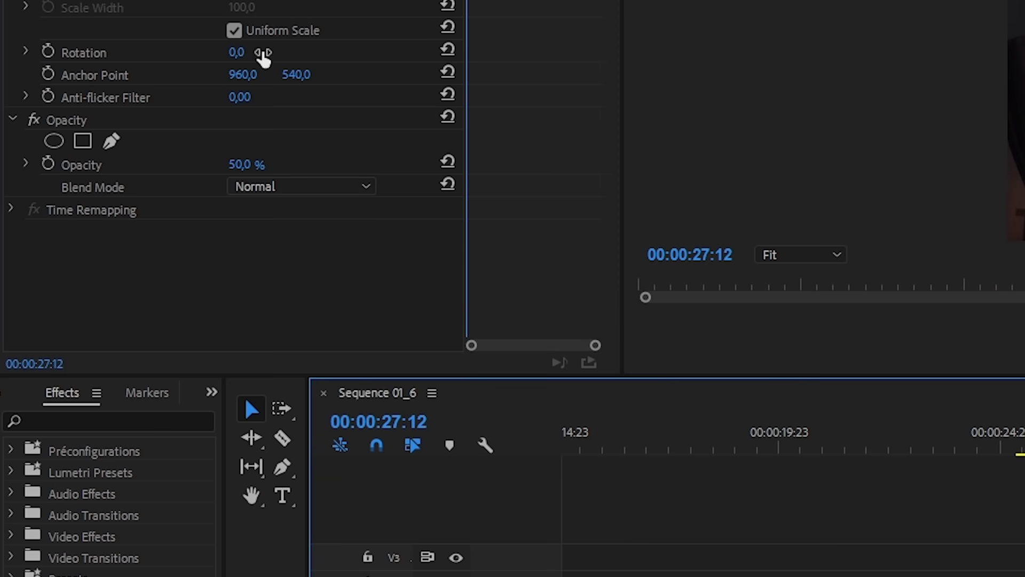
left_click(195, 215)
left_click(250, 337)
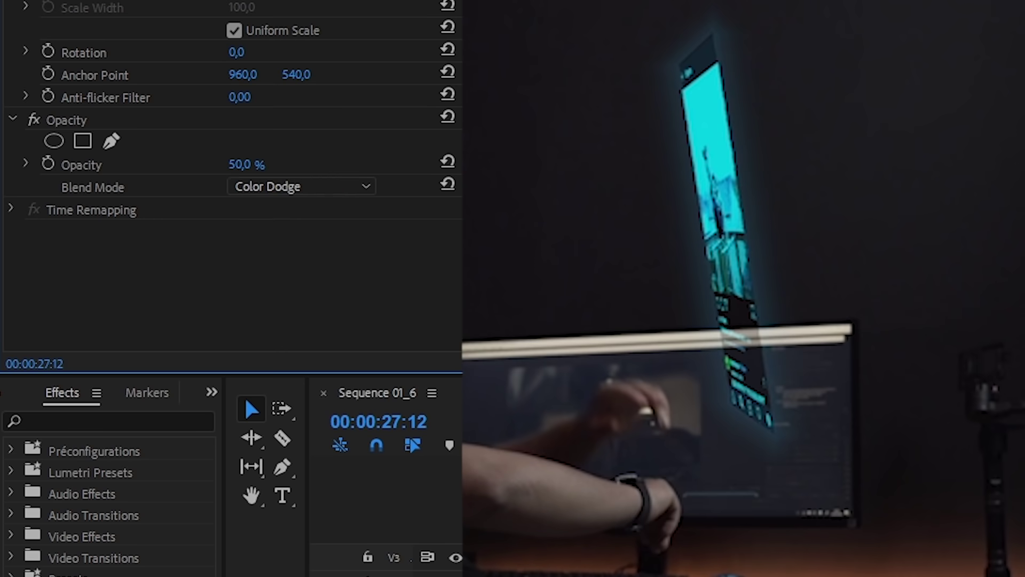
left_click(135, 423)
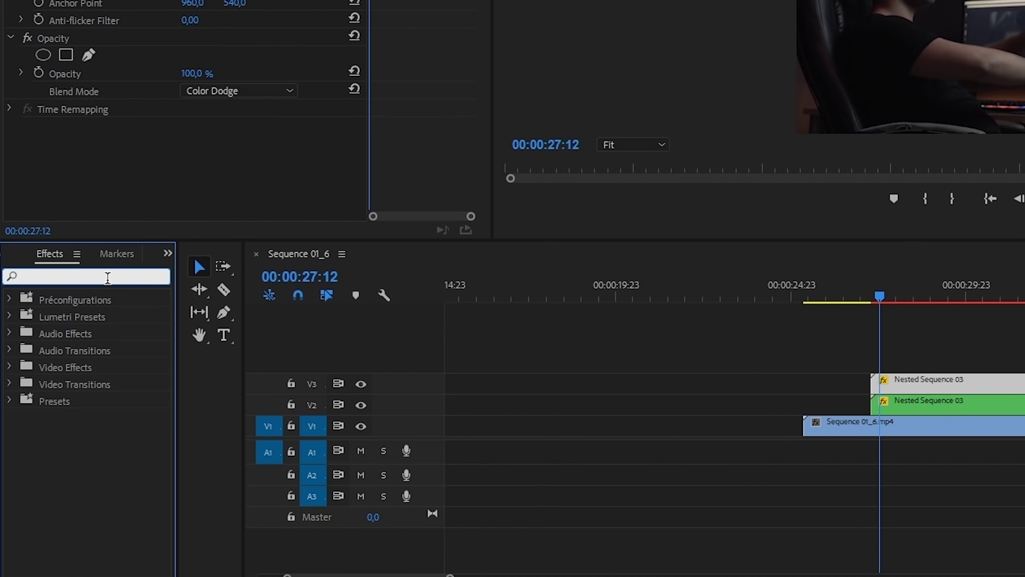
- Apply Gaussian Blur to the V3 Nested Sequence 03 copy and set Blurriness to 79
type("blur")
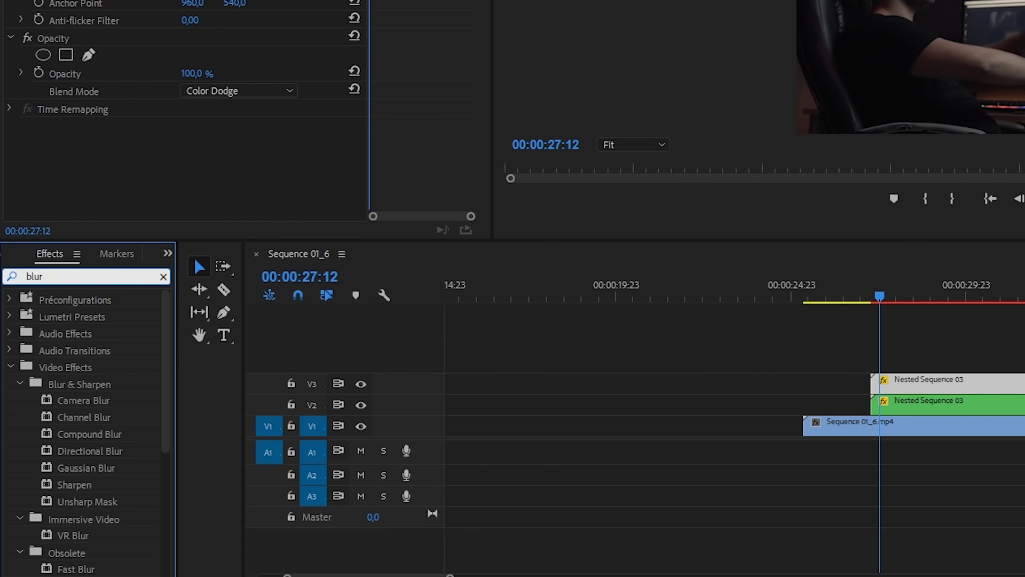
left_click_drag(66, 466, 1024, 385)
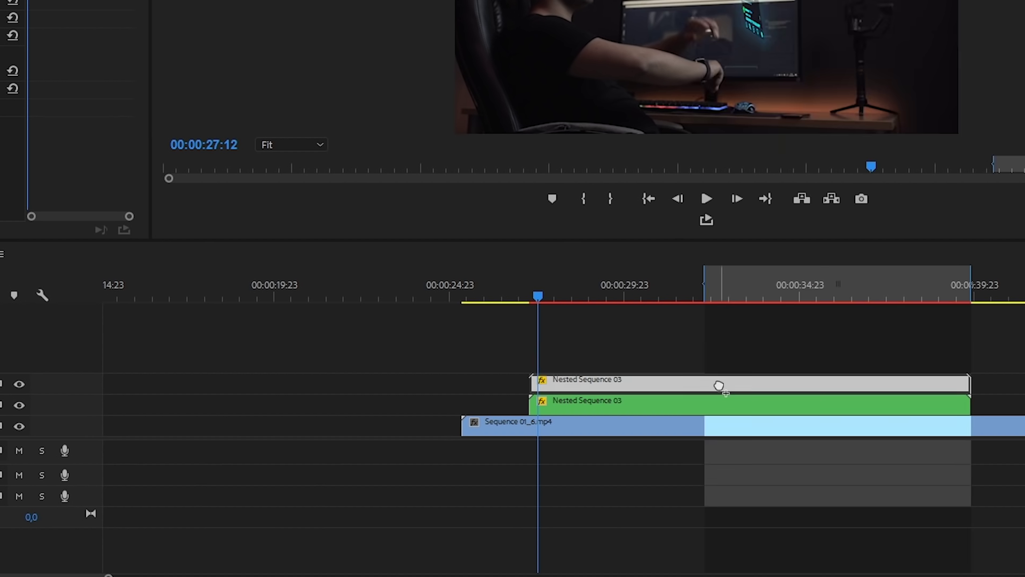
left_click_drag(719, 385, 720, 386)
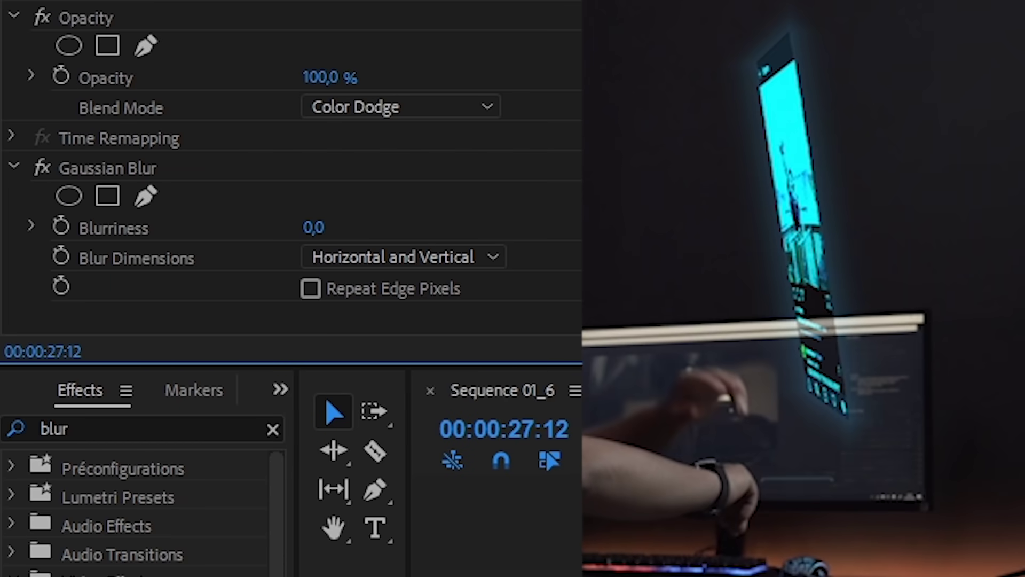
left_click_drag(314, 227, 321, 226)
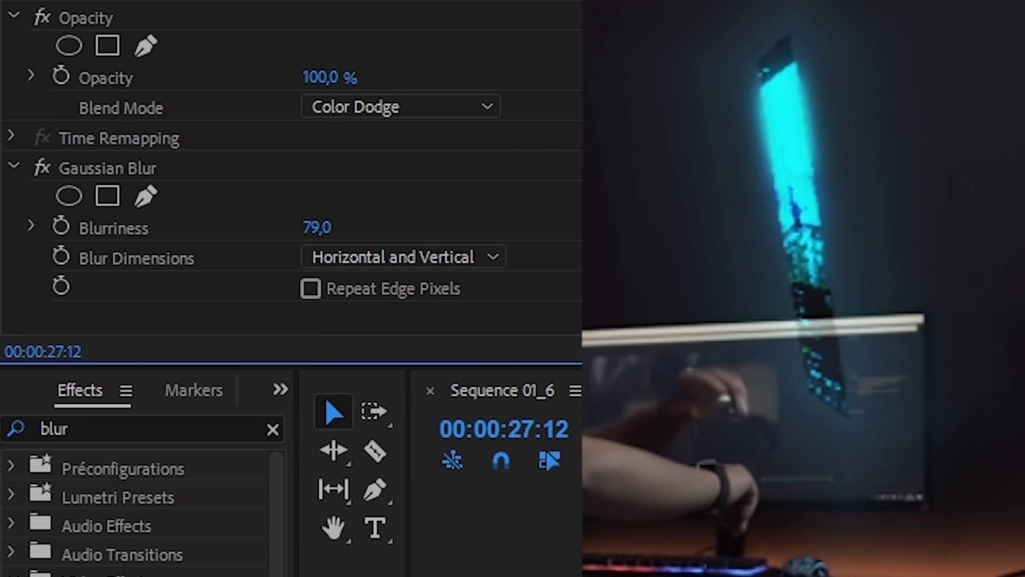